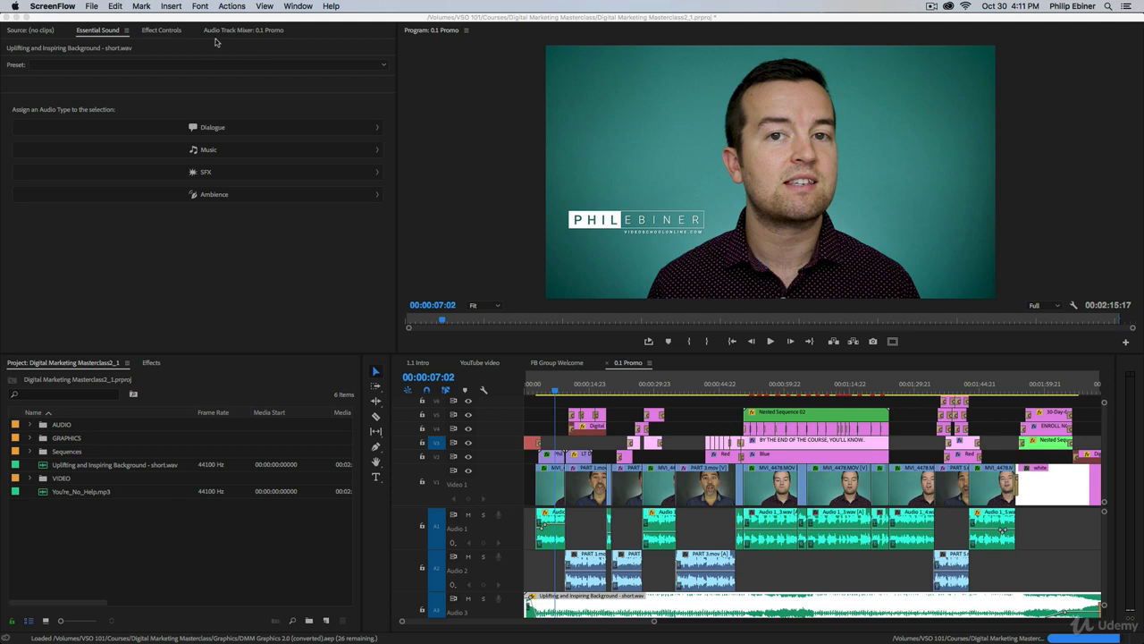
Step: Locate Essential Sound among the available panels, and clear the selection in the timeline
{"action": "left_click", "coordinate": [295, 5]}
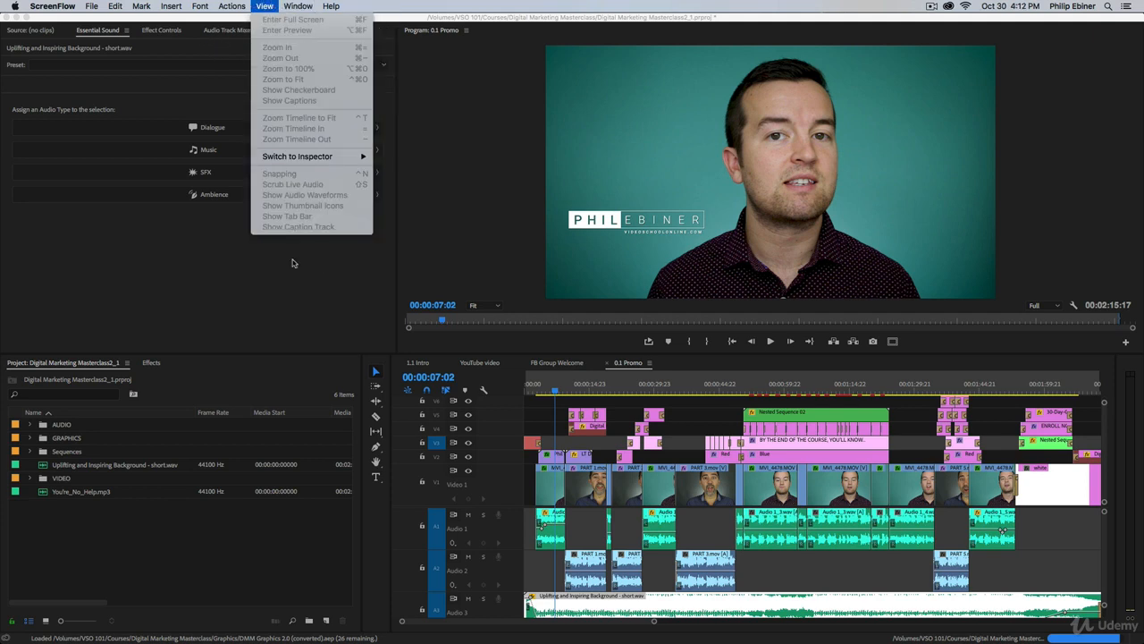
{"action": "left_click", "coordinate": [157, 199]}
{"action": "left_click", "coordinate": [204, 202]}
{"action": "left_click", "coordinate": [315, 4]}
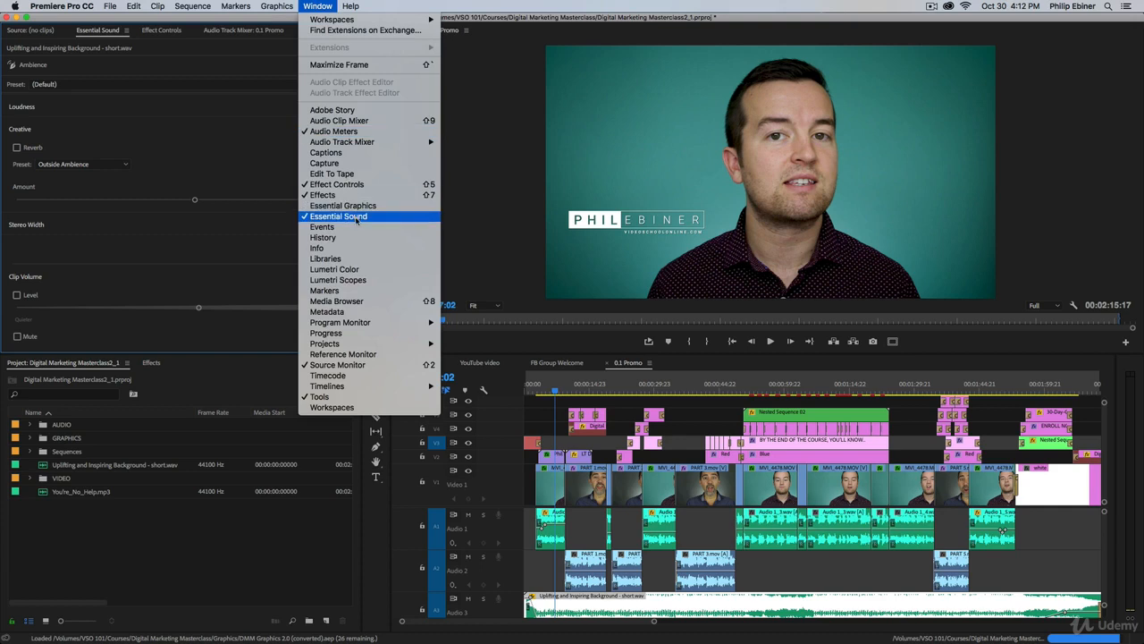
{"action": "left_click", "coordinate": [134, 122]}
{"action": "left_click", "coordinate": [554, 580]}
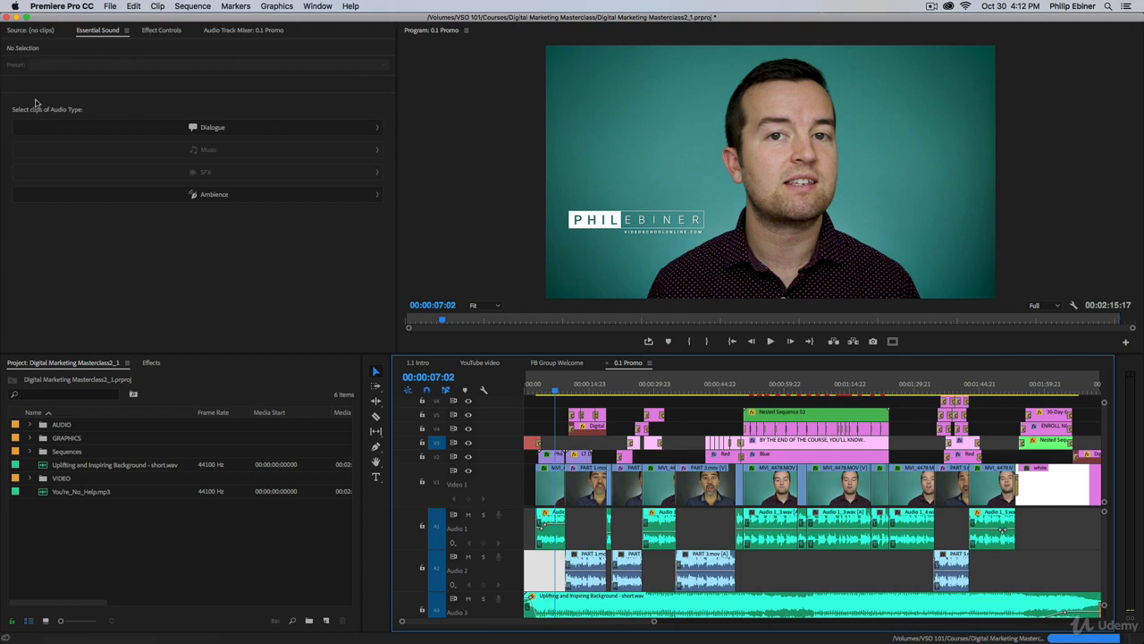
{"action": "left_click", "coordinate": [199, 102]}
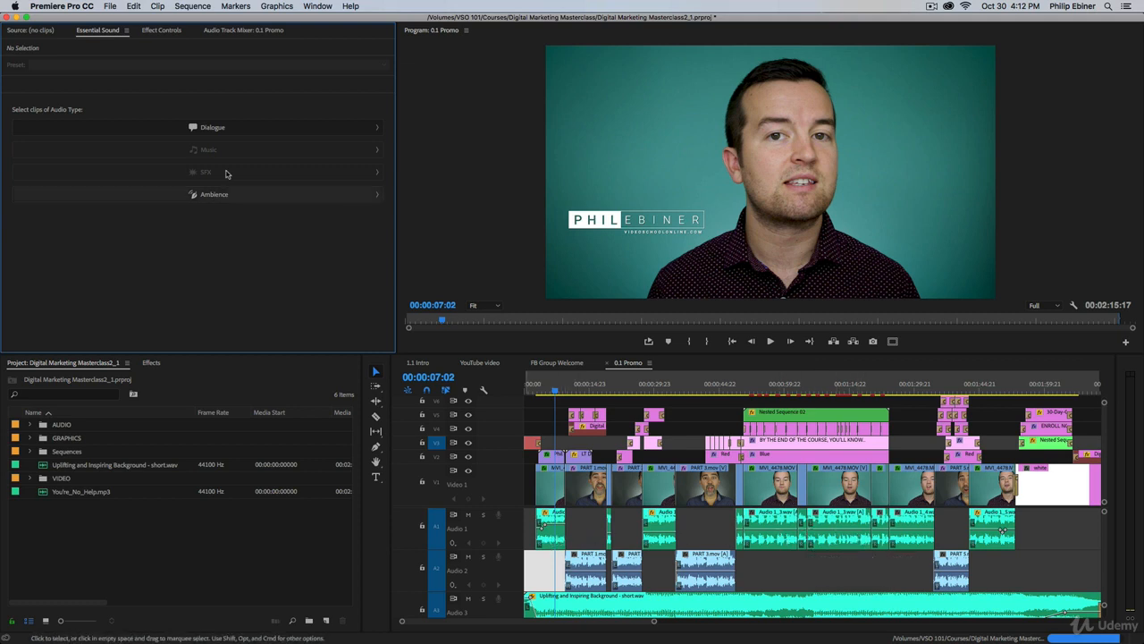
Step: Select the first voice clip on Audio 1 and assign it the Dialogue audio type in Essential Sound
{"action": "key", "text": "super+s"}
{"action": "left_click", "coordinate": [554, 529]}
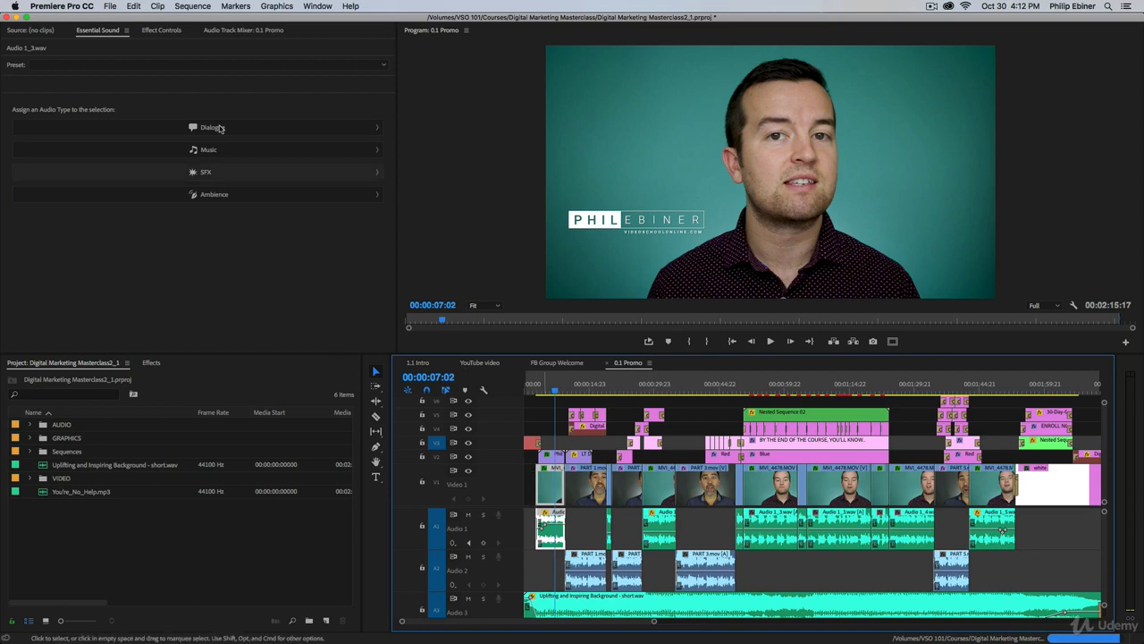
{"action": "left_click", "coordinate": [45, 67]}
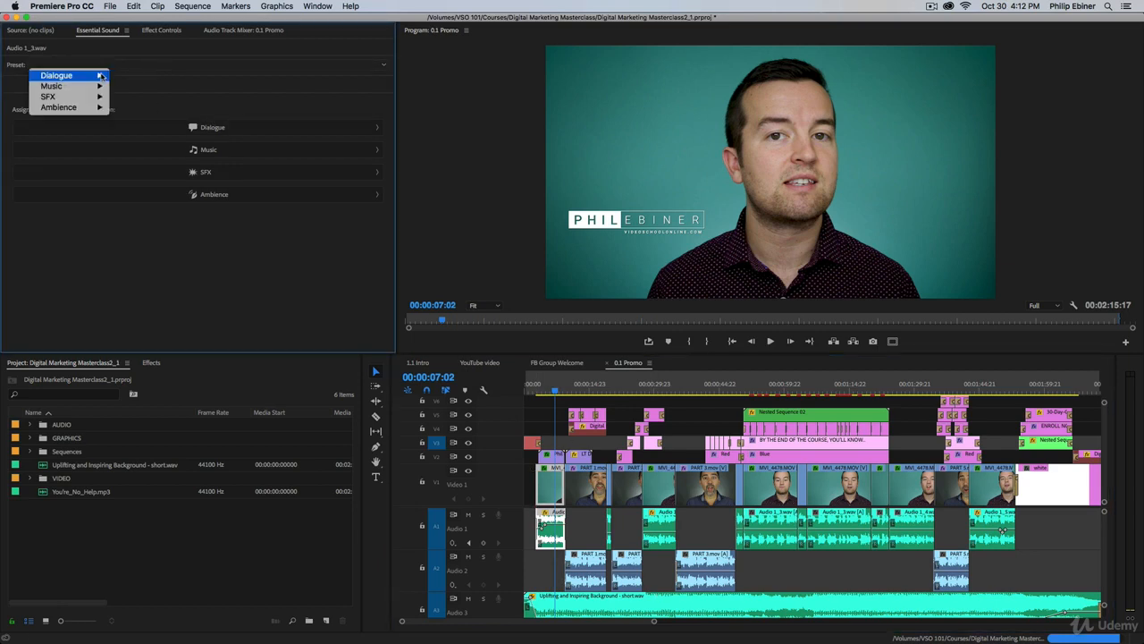
{"action": "mouse_move", "coordinate": [95, 86]}
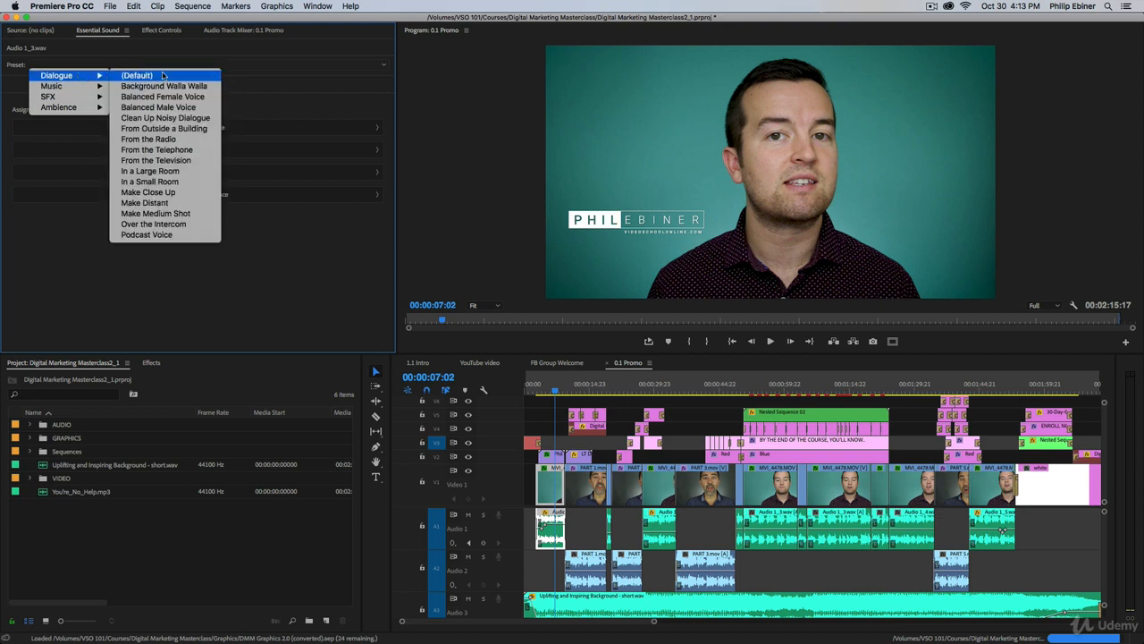
{"action": "left_click", "coordinate": [329, 97]}
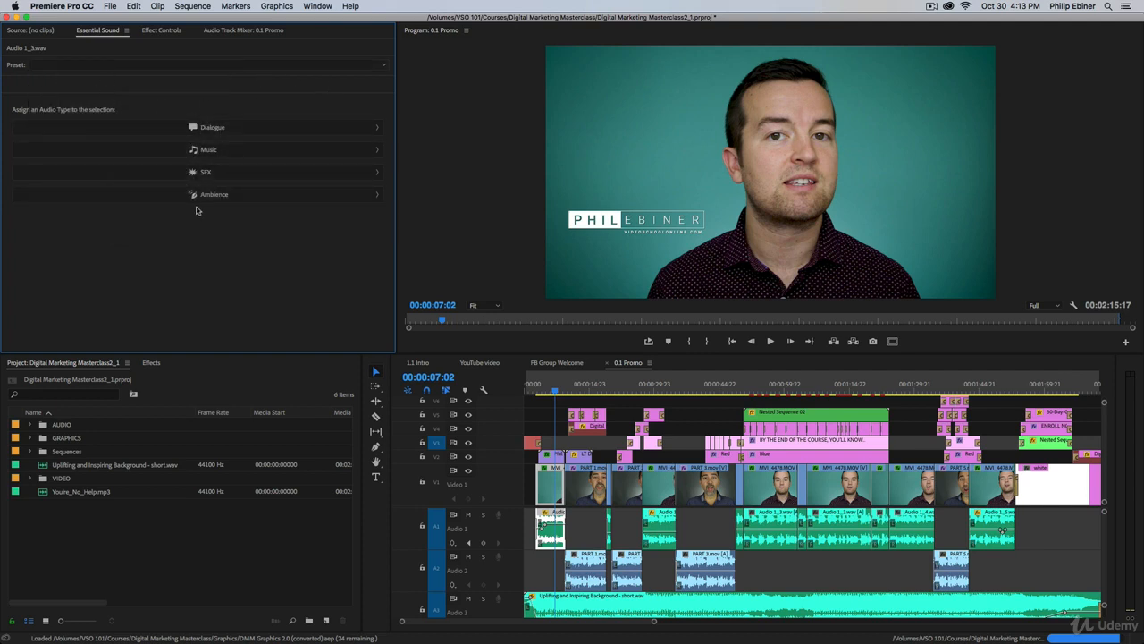
{"action": "left_click", "coordinate": [215, 130]}
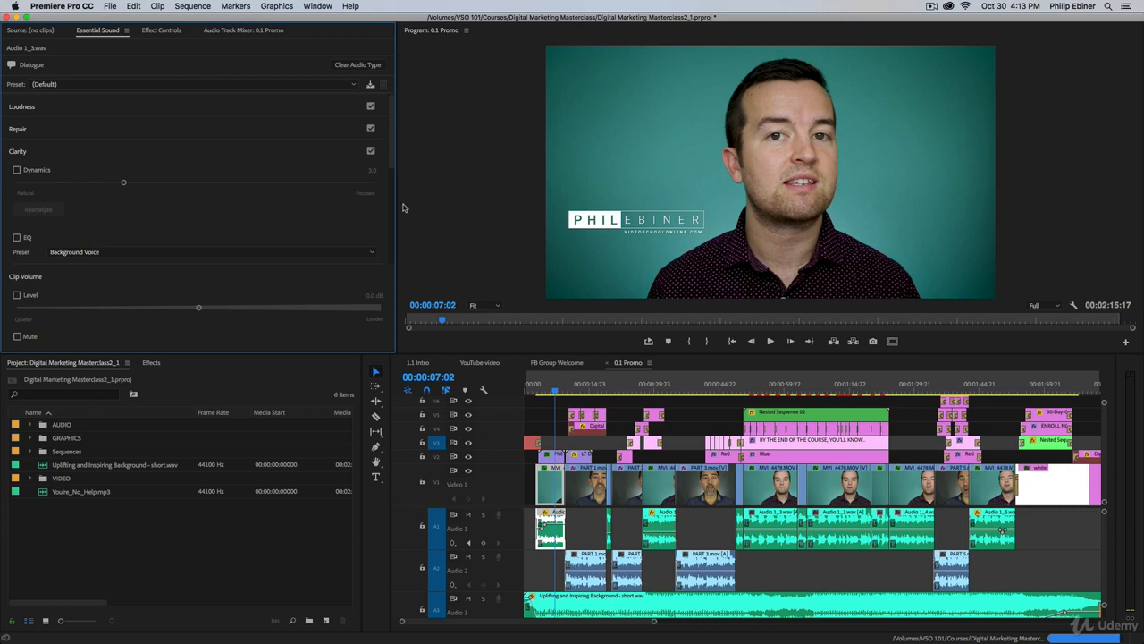
Step: Try the Over the Intercom preset on the dialogue clip and set the preset back to (Default)
{"action": "left_click", "coordinate": [48, 86]}
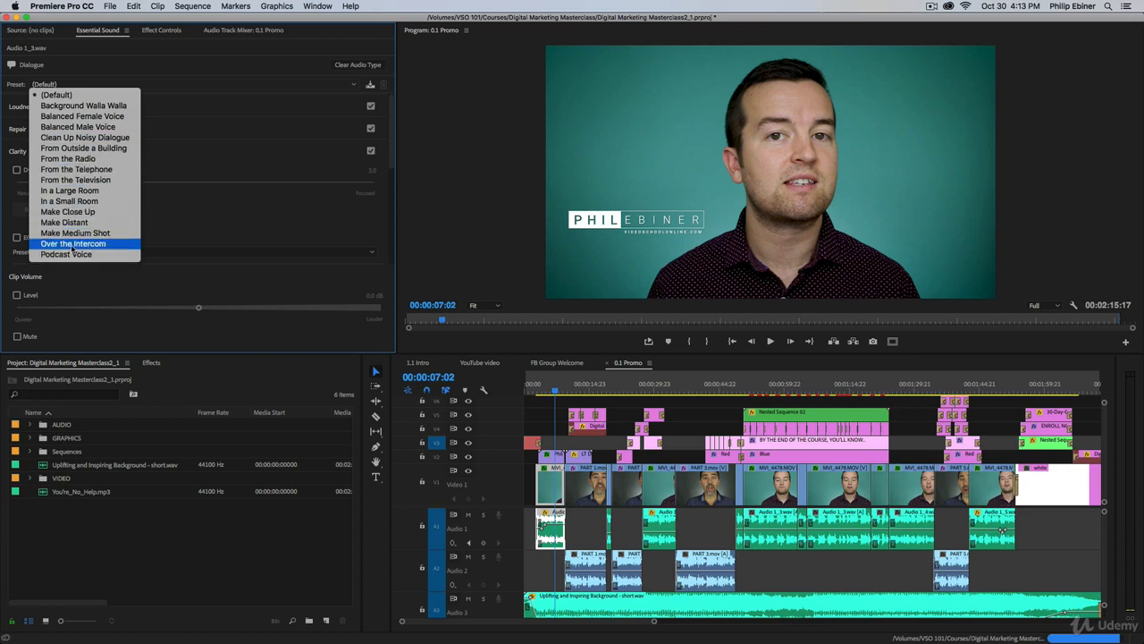
{"action": "left_click", "coordinate": [72, 243]}
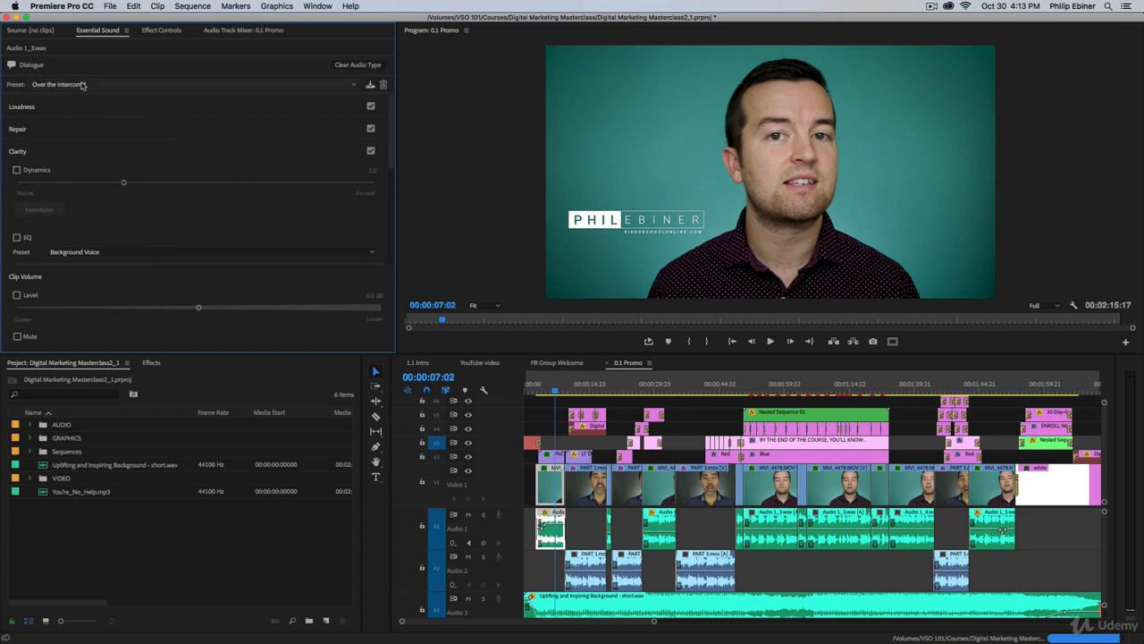
{"action": "left_click", "coordinate": [78, 87]}
{"action": "left_click", "coordinate": [80, 95]}
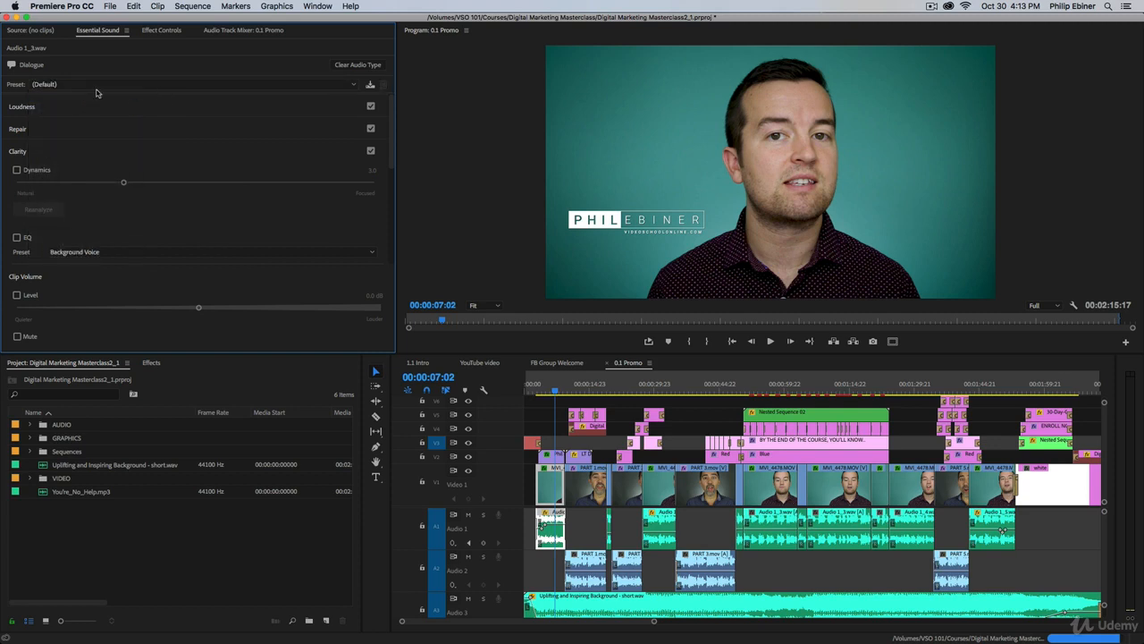
{"action": "left_click", "coordinate": [97, 85]}
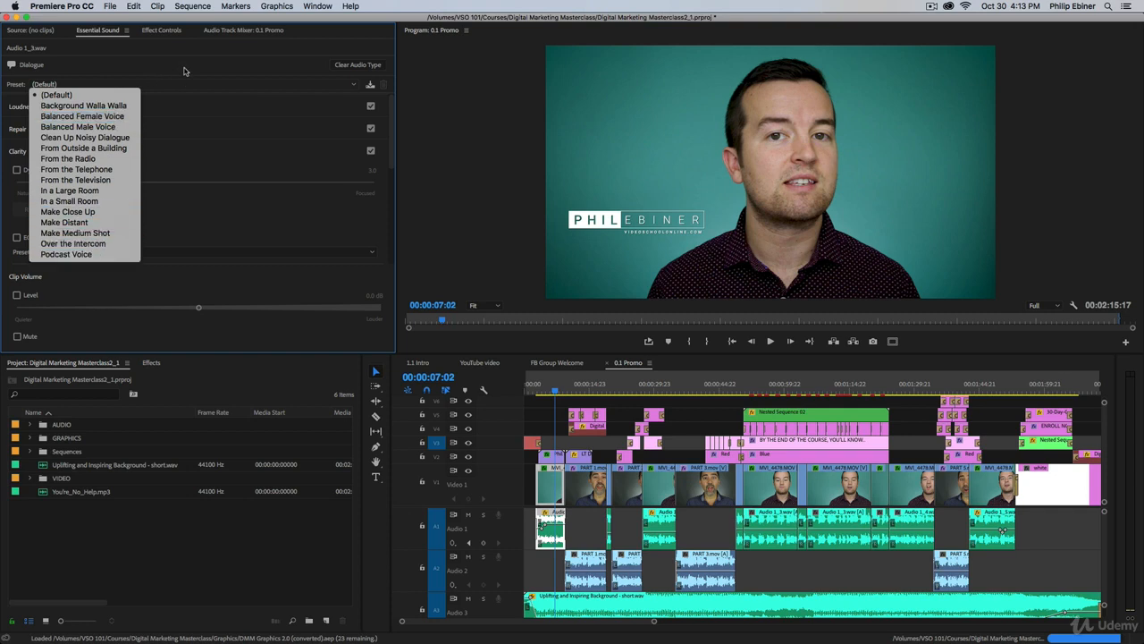
{"action": "left_click", "coordinate": [185, 72]}
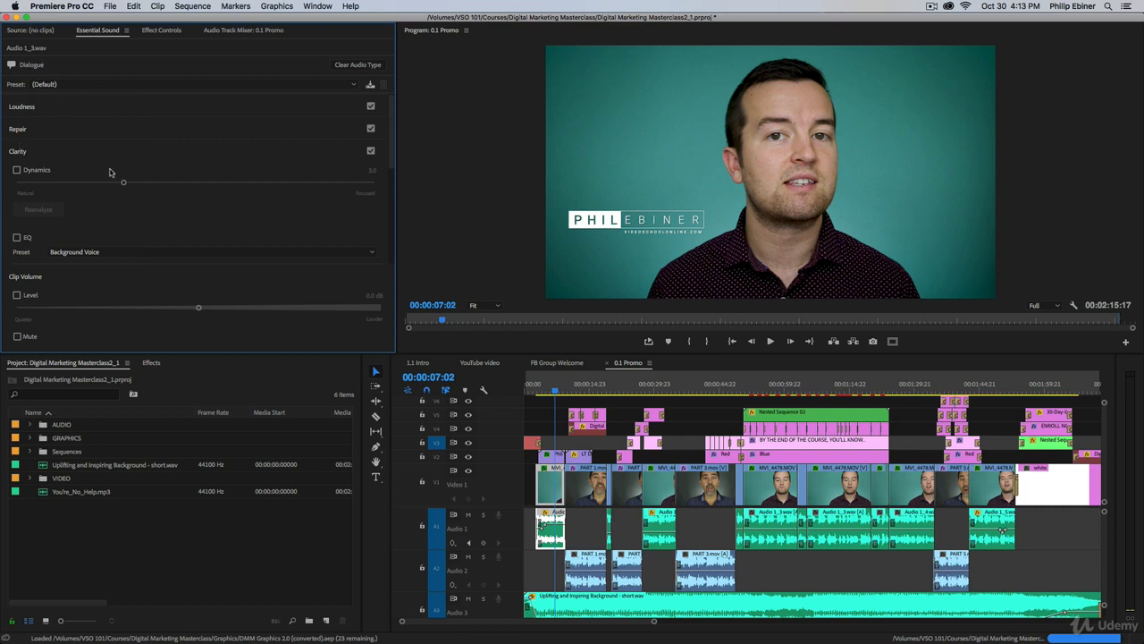
Step: Look over the dialogue clip's Loudness and Repair settings, leaving only Loudness expanded alongside Clarity
{"action": "left_click", "coordinate": [23, 108]}
{"action": "left_click", "coordinate": [31, 175]}
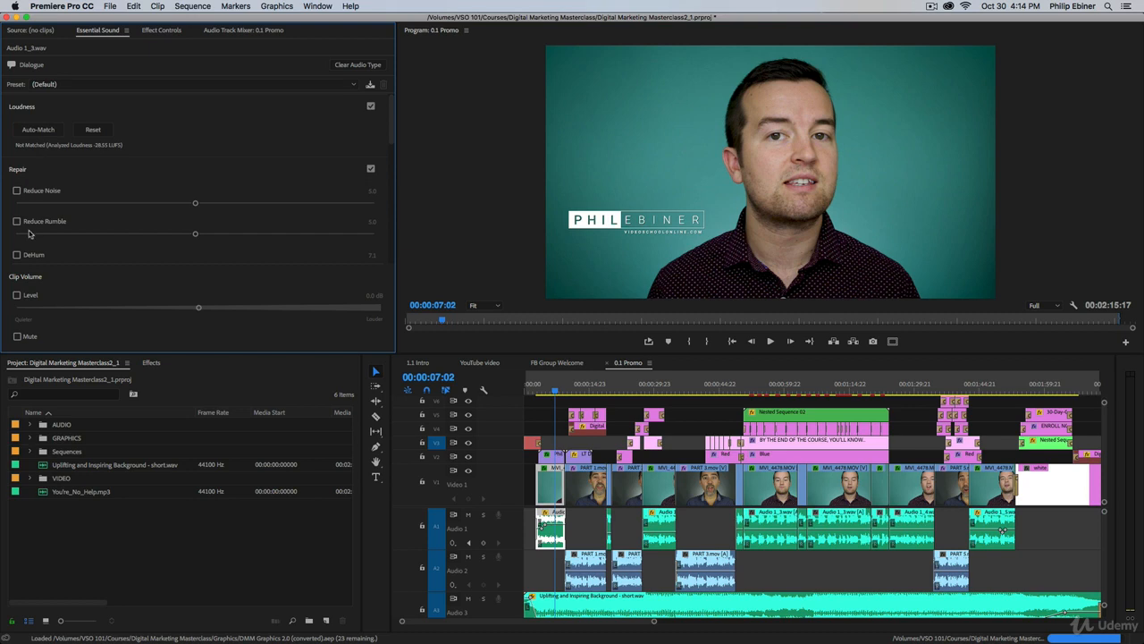
{"action": "left_click", "coordinate": [21, 170]}
{"action": "left_click", "coordinate": [31, 109]}
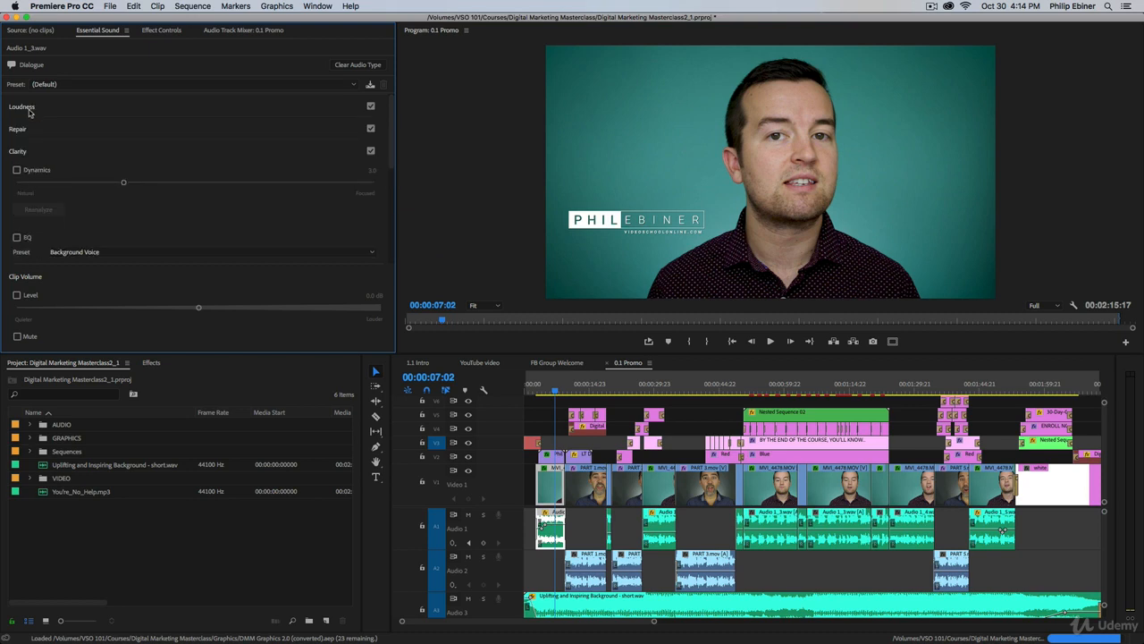
{"action": "left_click", "coordinate": [22, 111]}
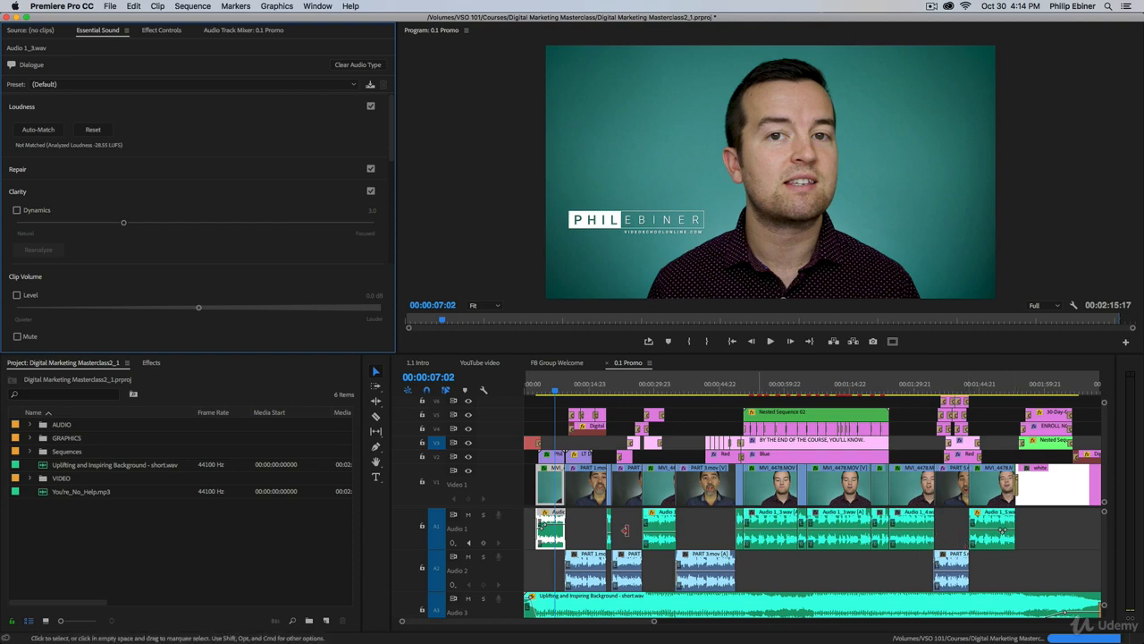
Step: Select all the voice clips on Audio 1 and Audio 2 and auto-match their loudness
{"action": "left_click", "coordinate": [607, 386]}
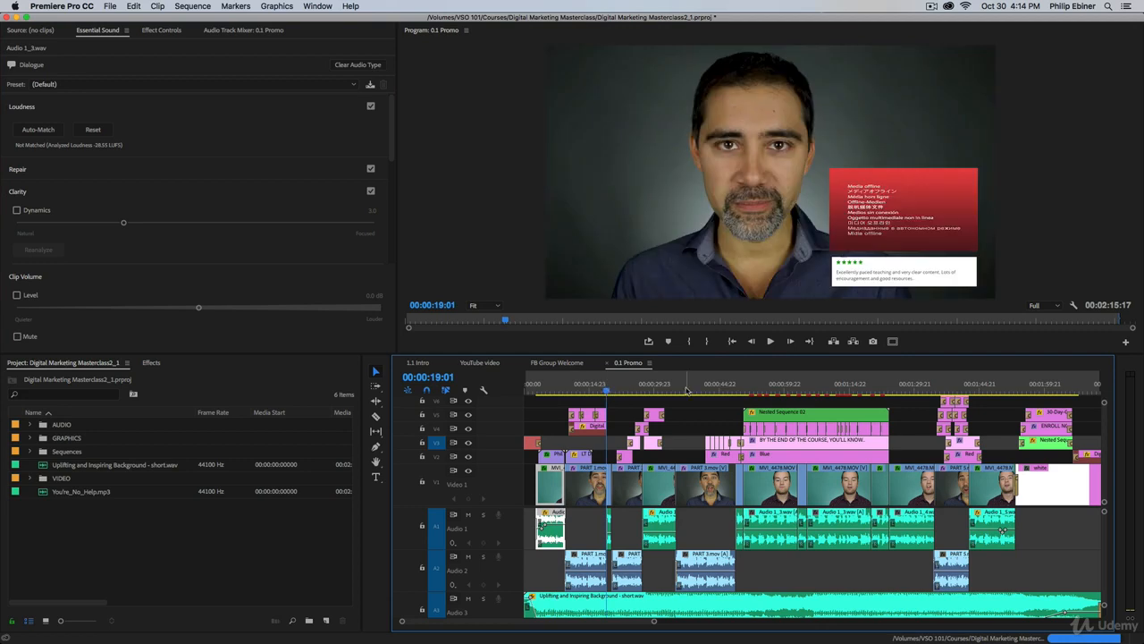
{"action": "left_click", "coordinate": [686, 386]}
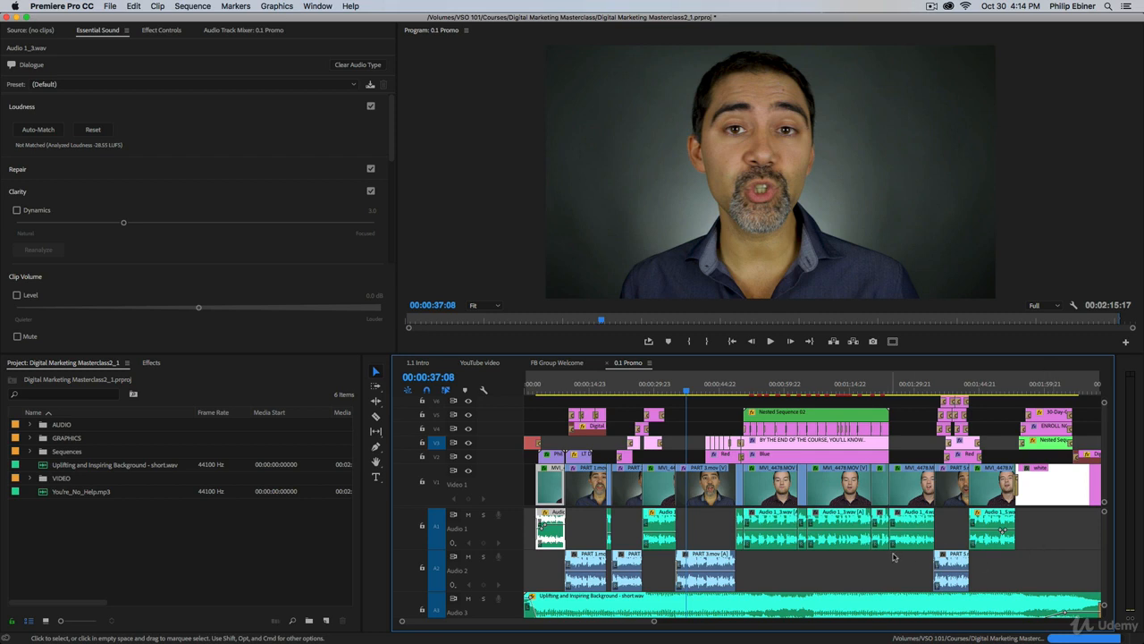
{"action": "left_click_drag", "start_coordinate": [1046, 530], "coordinate": [591, 552]}
{"action": "left_click", "coordinate": [38, 129]}
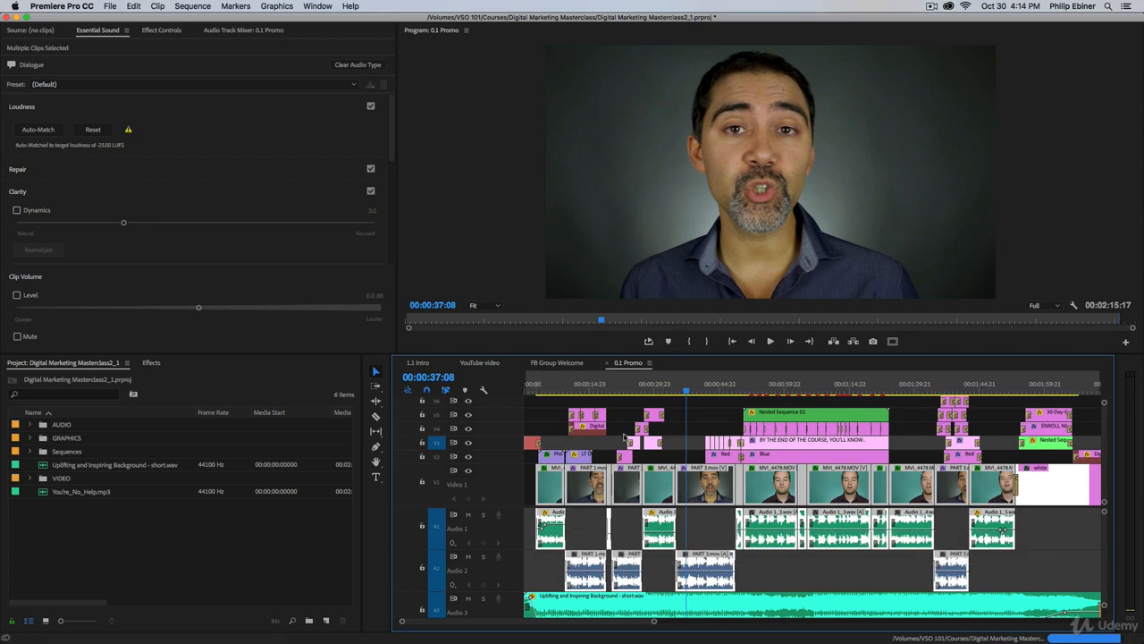
{"action": "left_click", "coordinate": [39, 129]}
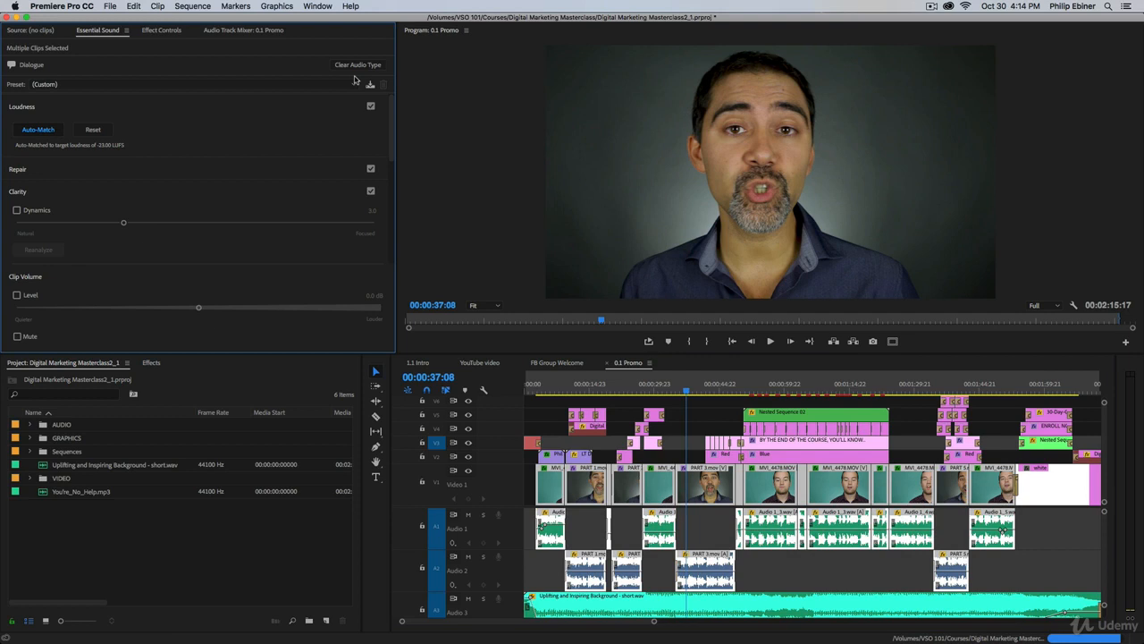
Step: Try the Reduce Noise repair on the selected dialogue clips, switch it off and collapse the Repair settings
{"action": "left_click", "coordinate": [146, 173]}
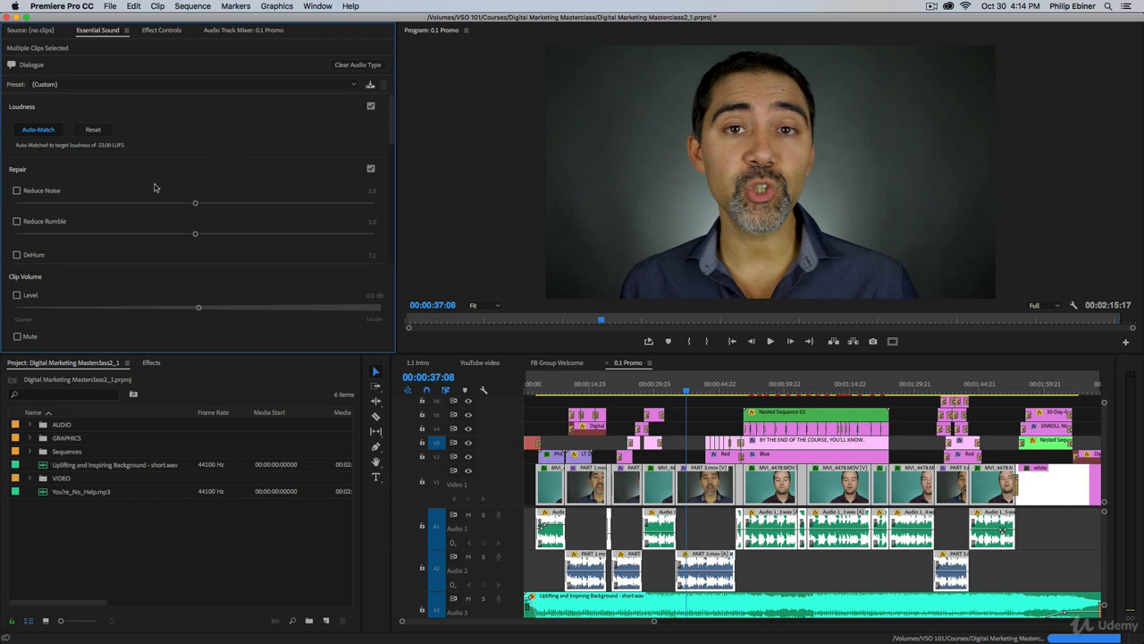
{"action": "left_click", "coordinate": [16, 192]}
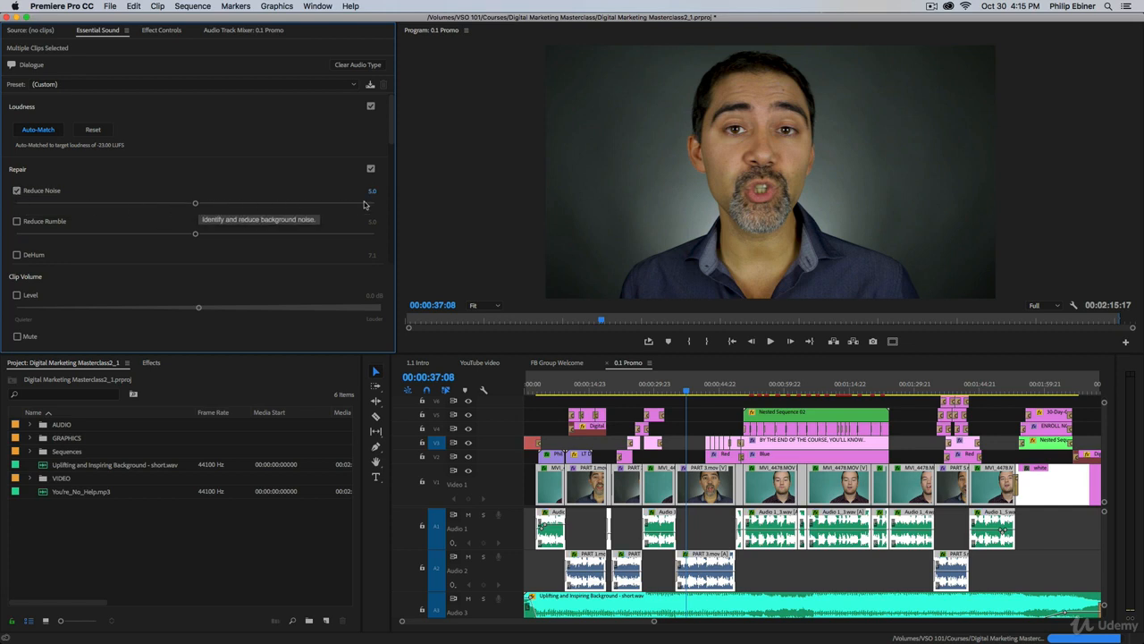
{"action": "left_click", "coordinate": [17, 192]}
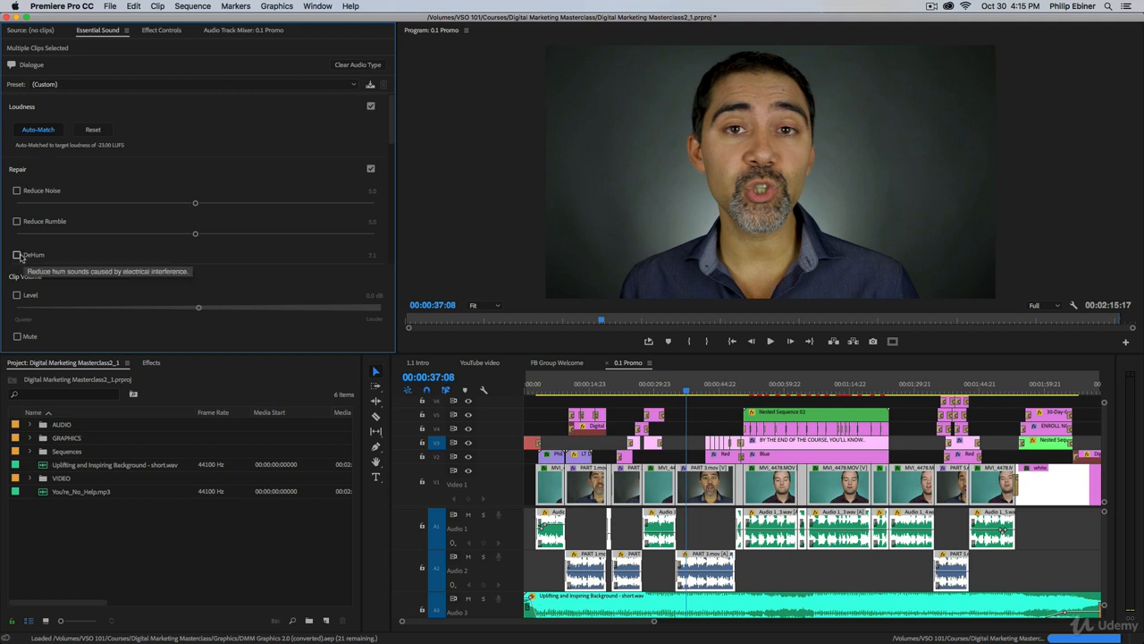
{"action": "left_click", "coordinate": [22, 174]}
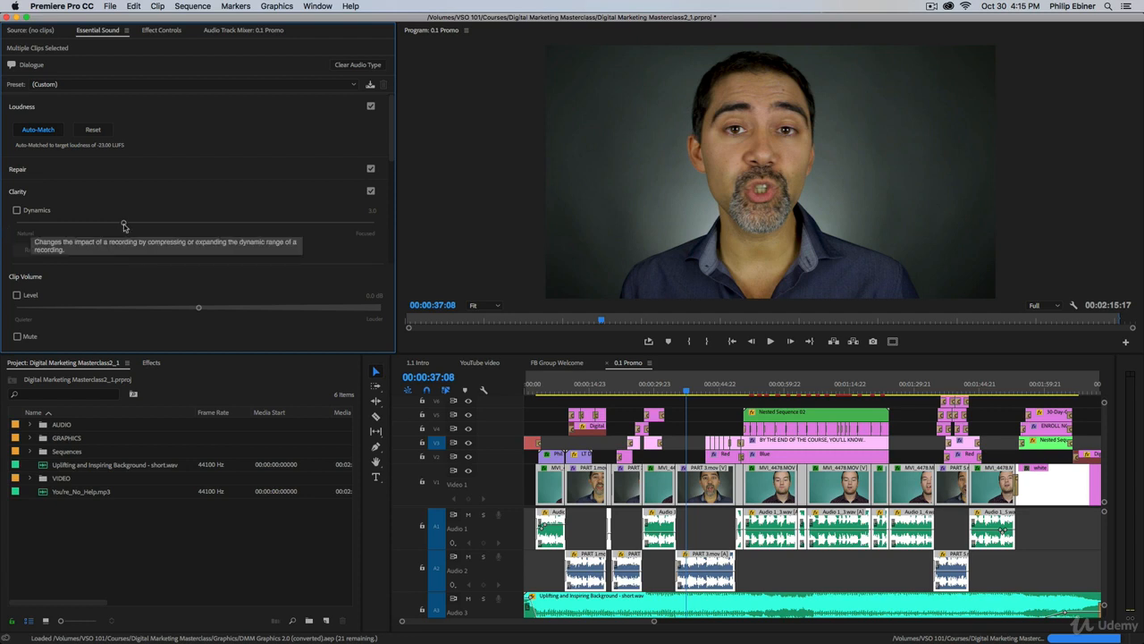
Step: Enlarge the Essential Sound panel downward so more of the dialogue clips' Clarity and Creative settings fit
{"action": "scroll", "coordinate": [85, 234], "scroll_direction": "down", "scroll_amount": 1}
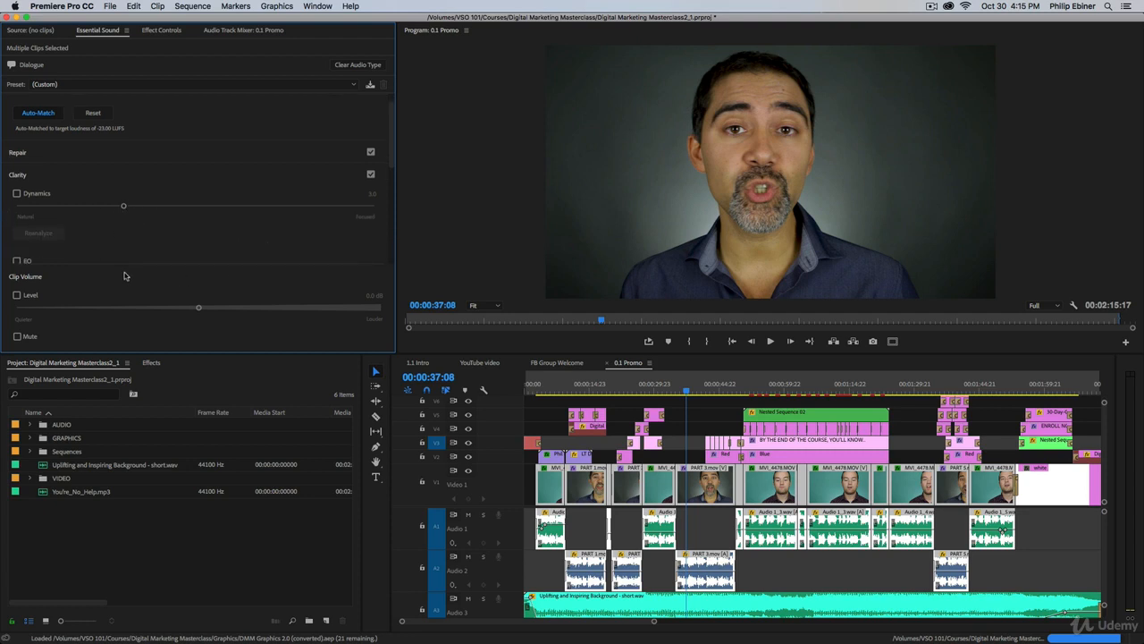
{"action": "scroll", "coordinate": [72, 235], "scroll_direction": "down", "scroll_amount": 3}
{"action": "scroll", "coordinate": [85, 141], "scroll_direction": "down", "scroll_amount": 3}
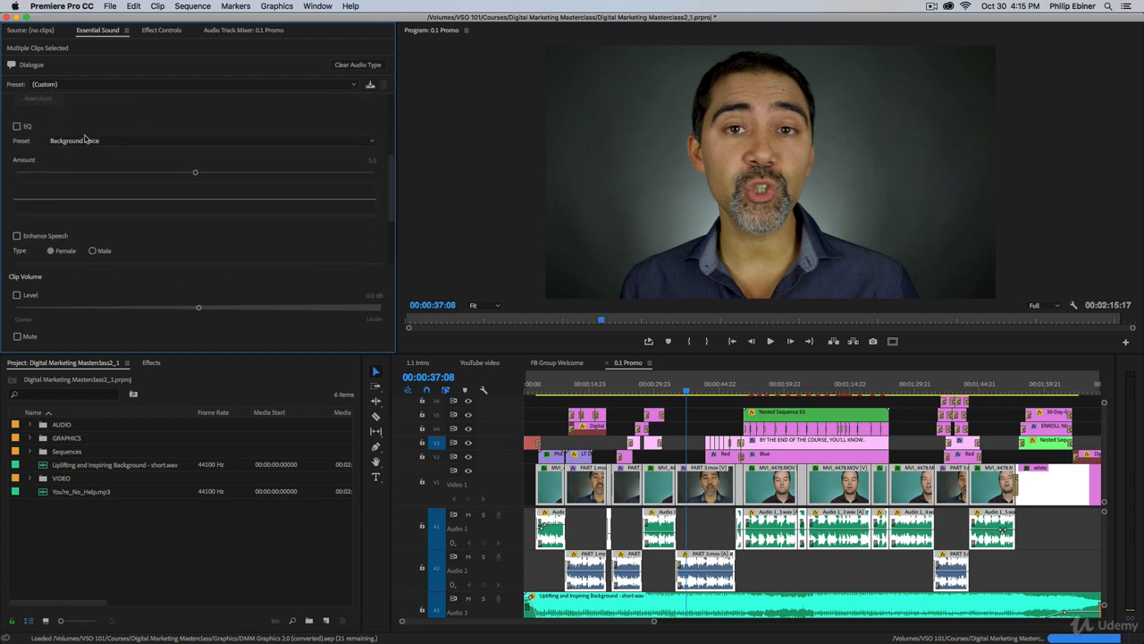
{"action": "scroll", "coordinate": [85, 139], "scroll_direction": "up", "scroll_amount": 6}
{"action": "scroll", "coordinate": [105, 155], "scroll_direction": "down", "scroll_amount": 4}
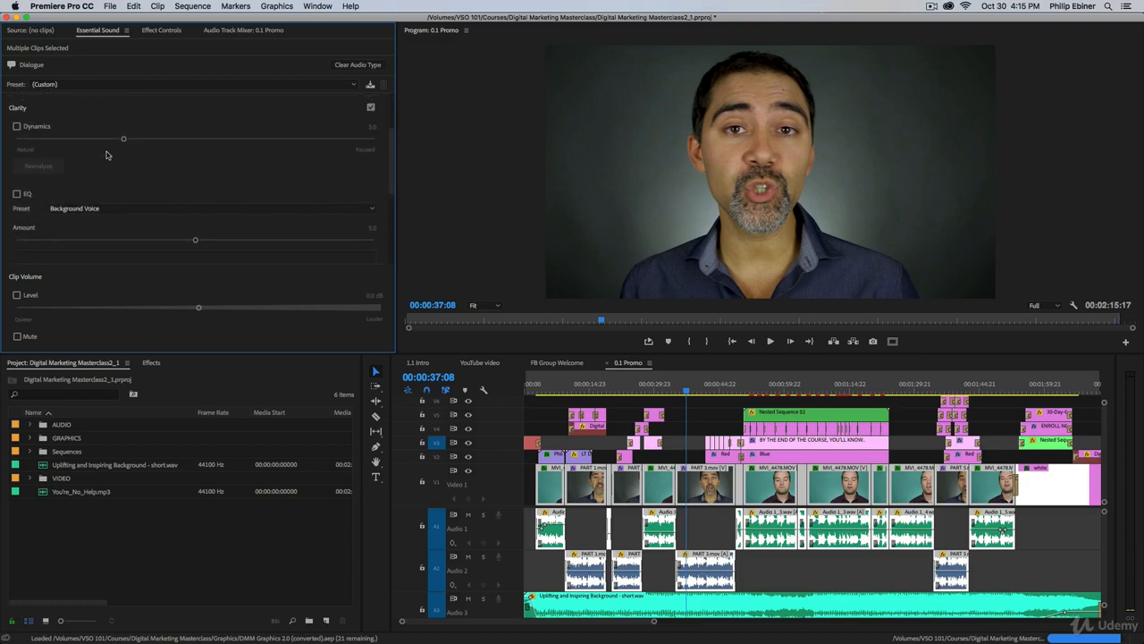
{"action": "left_click_drag", "start_coordinate": [149, 353], "coordinate": [162, 497]}
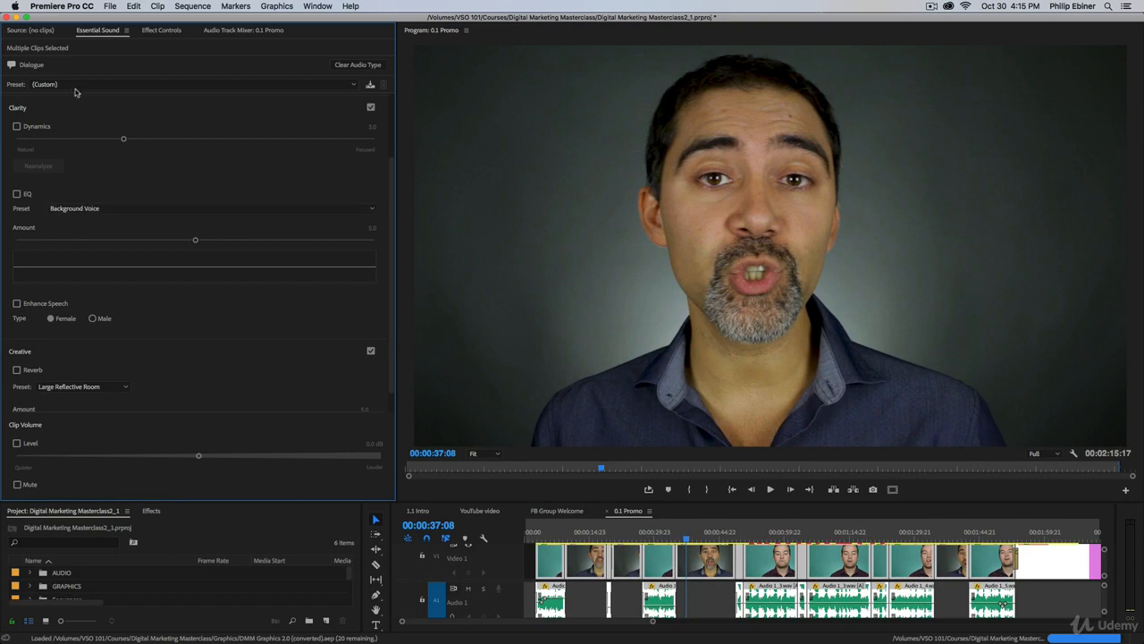
Step: Review the available EQ presets and Reverb presets for the selected dialogue clips without choosing a different one
{"action": "left_click", "coordinate": [90, 208]}
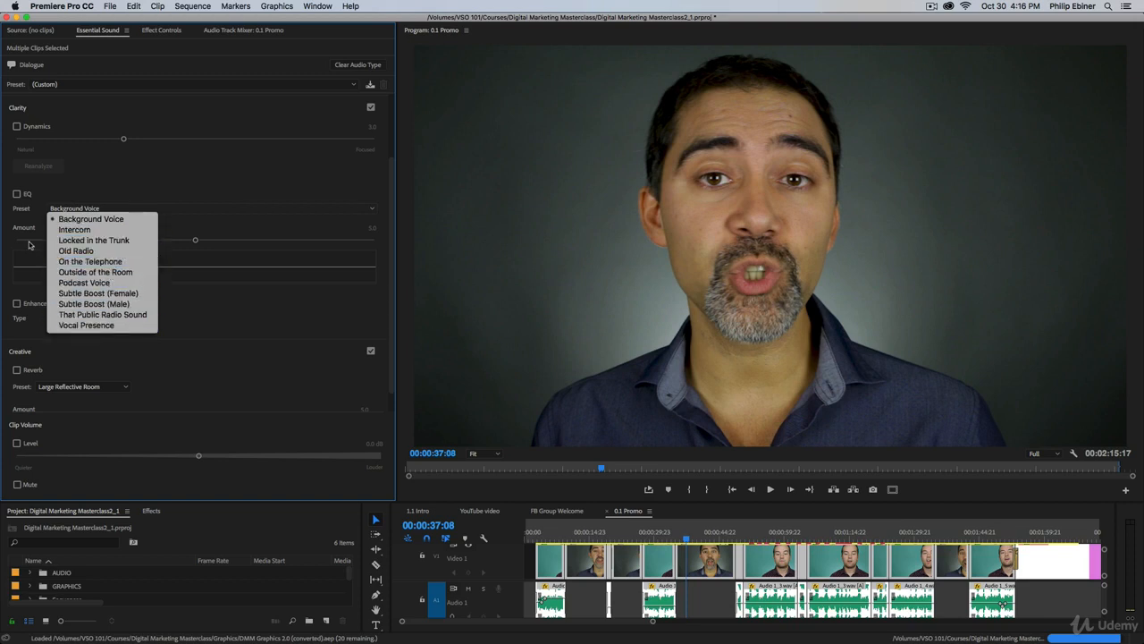
{"action": "left_click", "coordinate": [108, 227]}
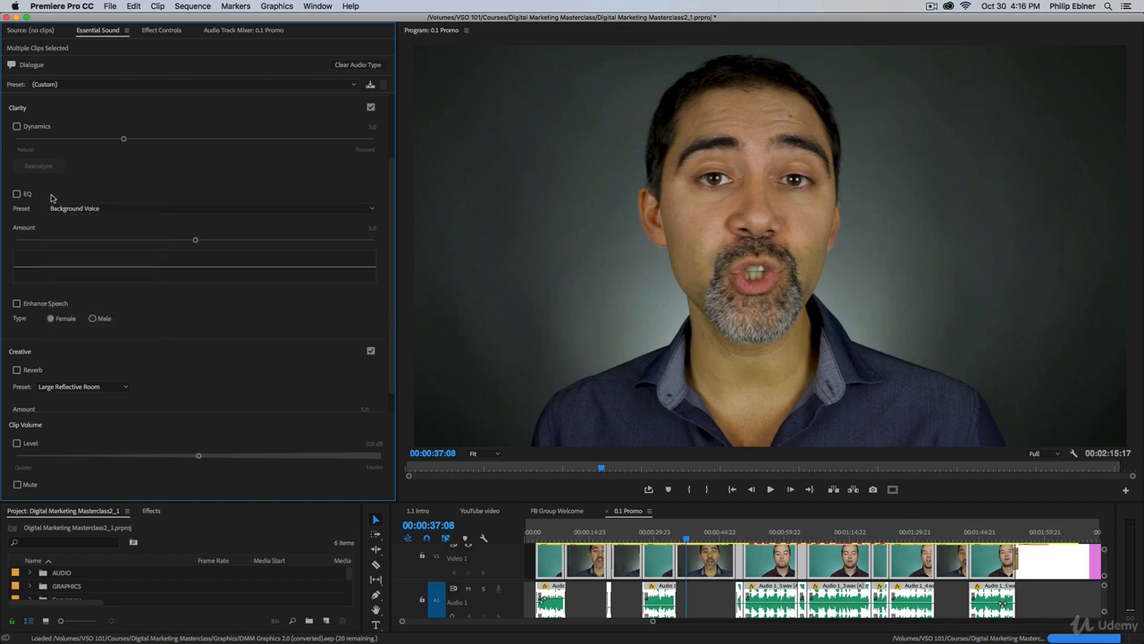
{"action": "scroll", "coordinate": [161, 318], "scroll_direction": "down", "scroll_amount": 1}
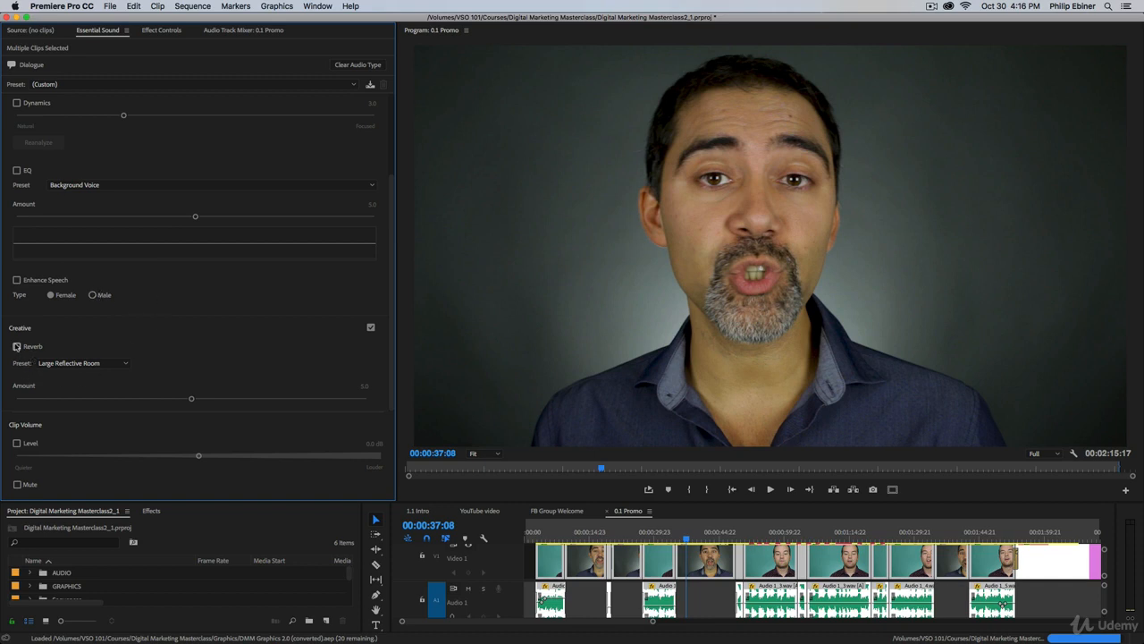
{"action": "left_click", "coordinate": [59, 364]}
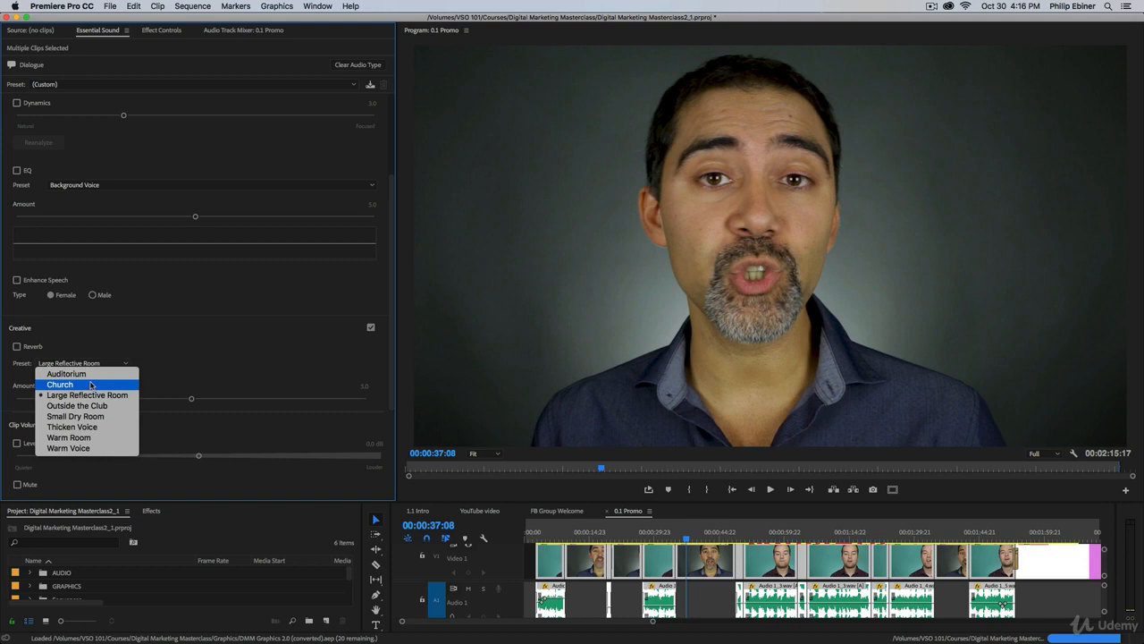
{"action": "left_click", "coordinate": [196, 344]}
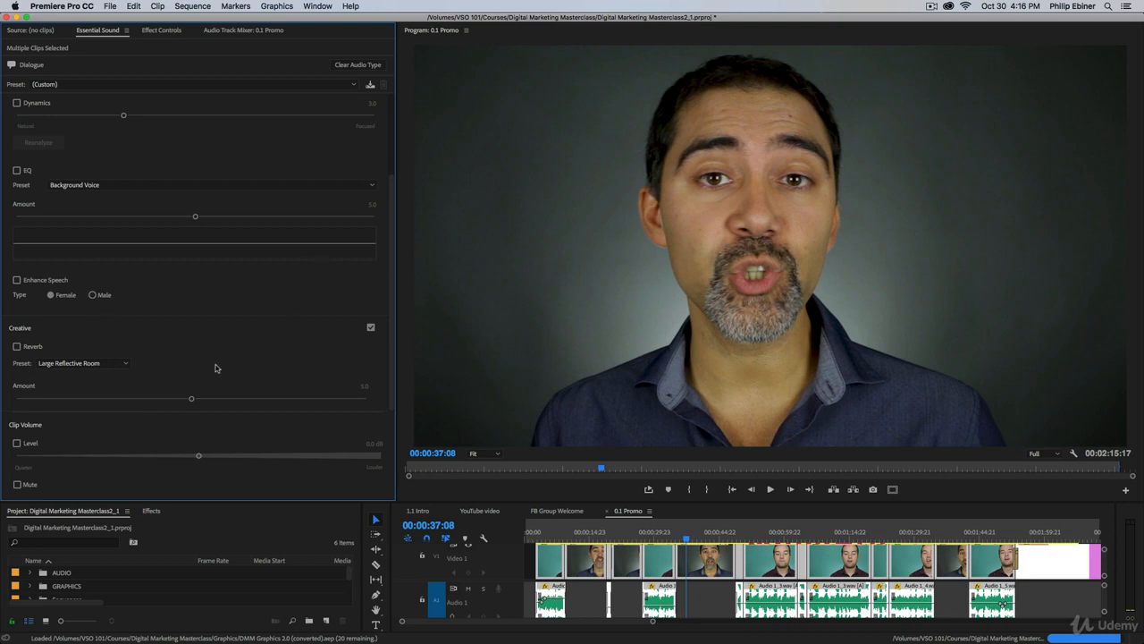
Step: Try lowering the selected clips' volume level, disable the Level adjustment and move its slider back up
{"action": "left_click", "coordinate": [16, 444]}
{"action": "left_click_drag", "start_coordinate": [198, 456], "coordinate": [144, 465]}
{"action": "left_click", "coordinate": [17, 444]}
{"action": "left_click_drag", "start_coordinate": [143, 457], "coordinate": [208, 457]}
{"action": "scroll", "coordinate": [33, 327], "scroll_direction": "up", "scroll_amount": 3}
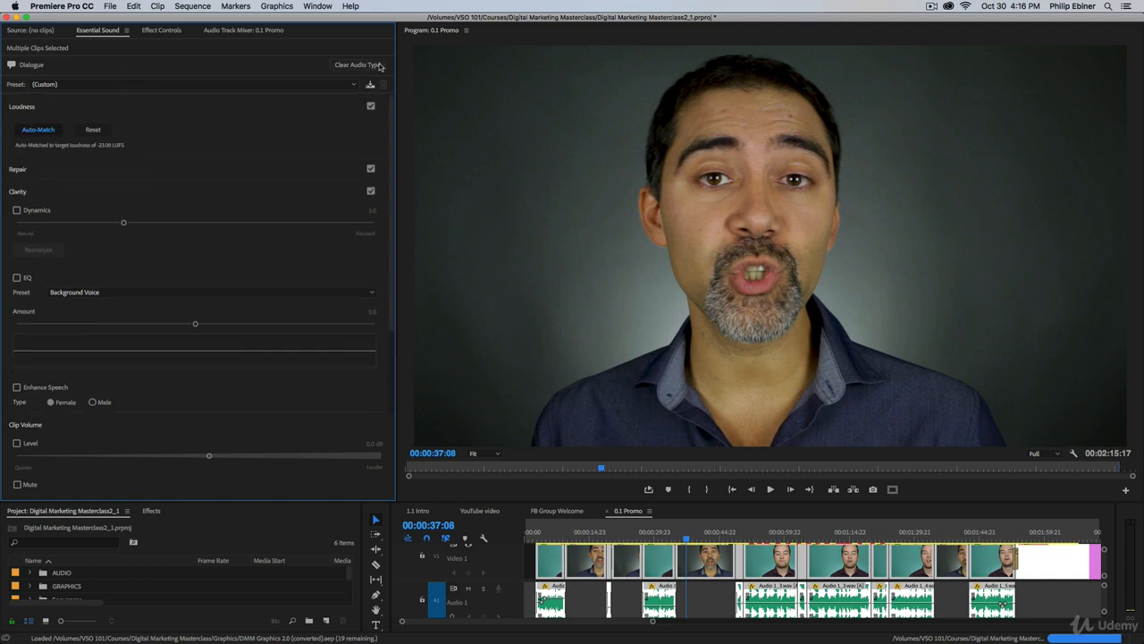
Step: Apply the Podcast Voice preset to the selected dialogue clips
{"action": "left_click", "coordinate": [75, 83]}
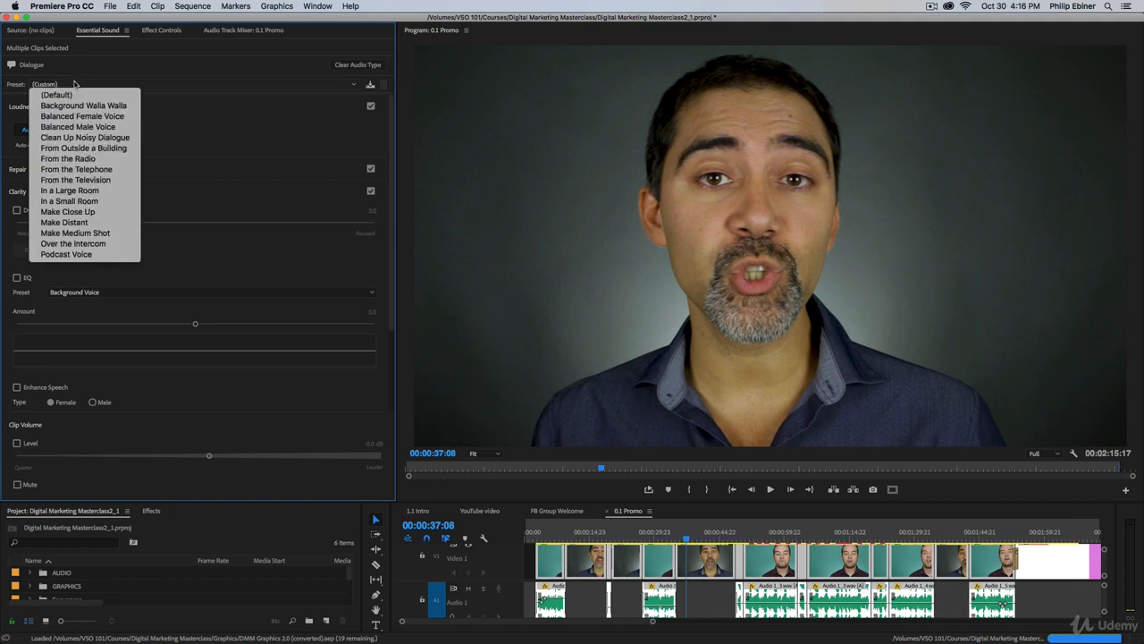
{"action": "left_click", "coordinate": [78, 254]}
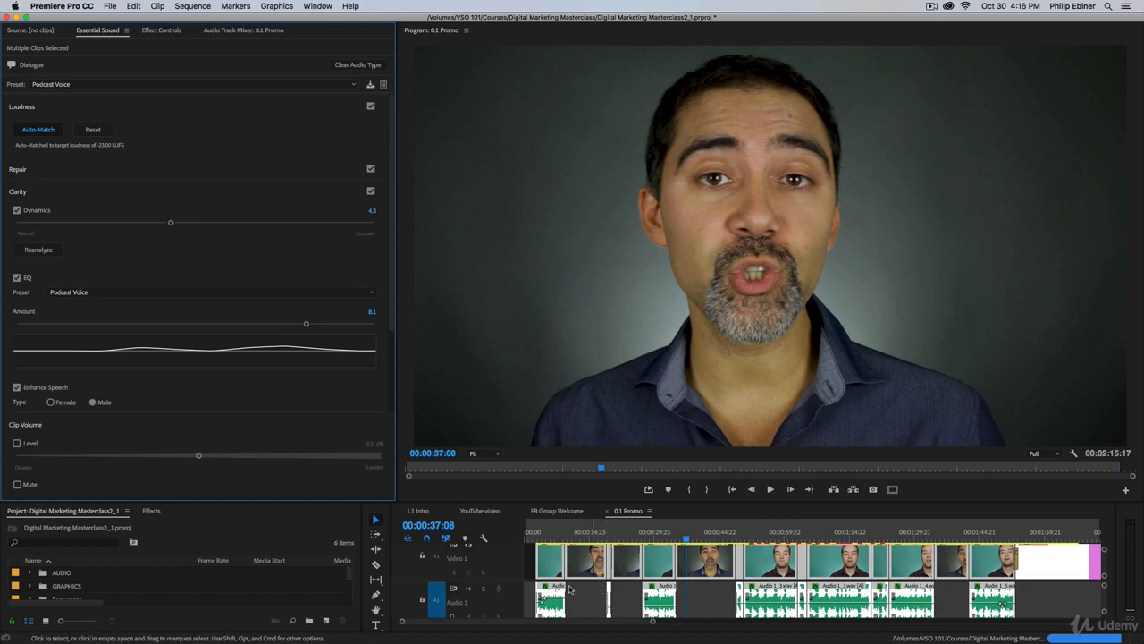
Step: Enlarge the timeline panel upward so that more of the video and audio tracks fit
{"action": "scroll", "coordinate": [569, 590], "scroll_direction": "down", "scroll_amount": 2}
{"action": "scroll", "coordinate": [569, 590], "scroll_direction": "up", "scroll_amount": 2}
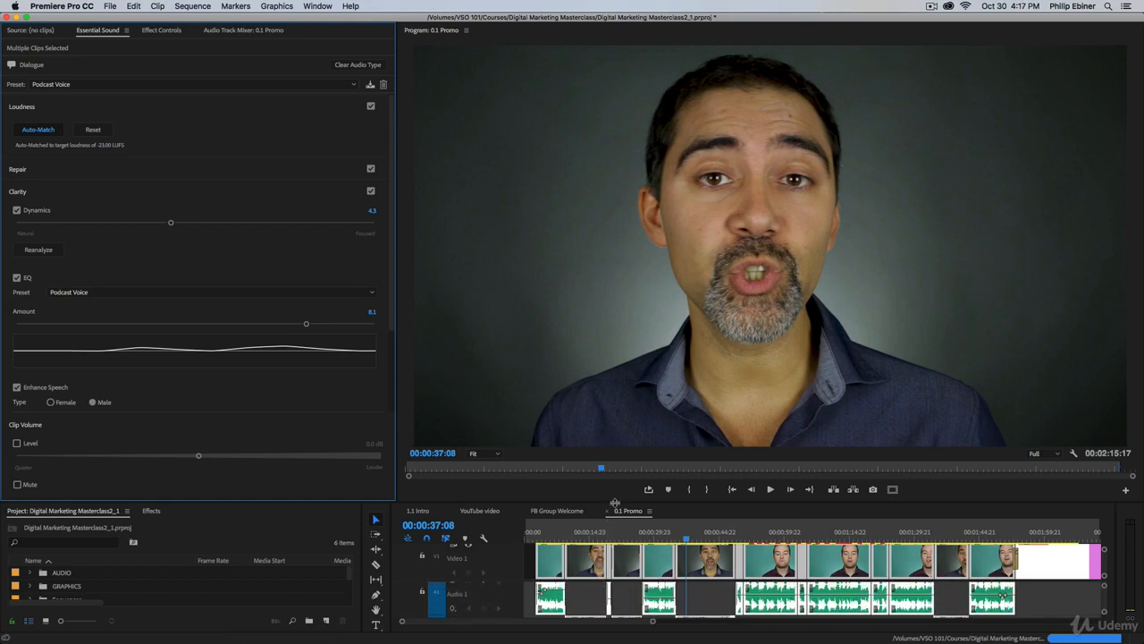
{"action": "left_click_drag", "start_coordinate": [592, 499], "coordinate": [594, 385]}
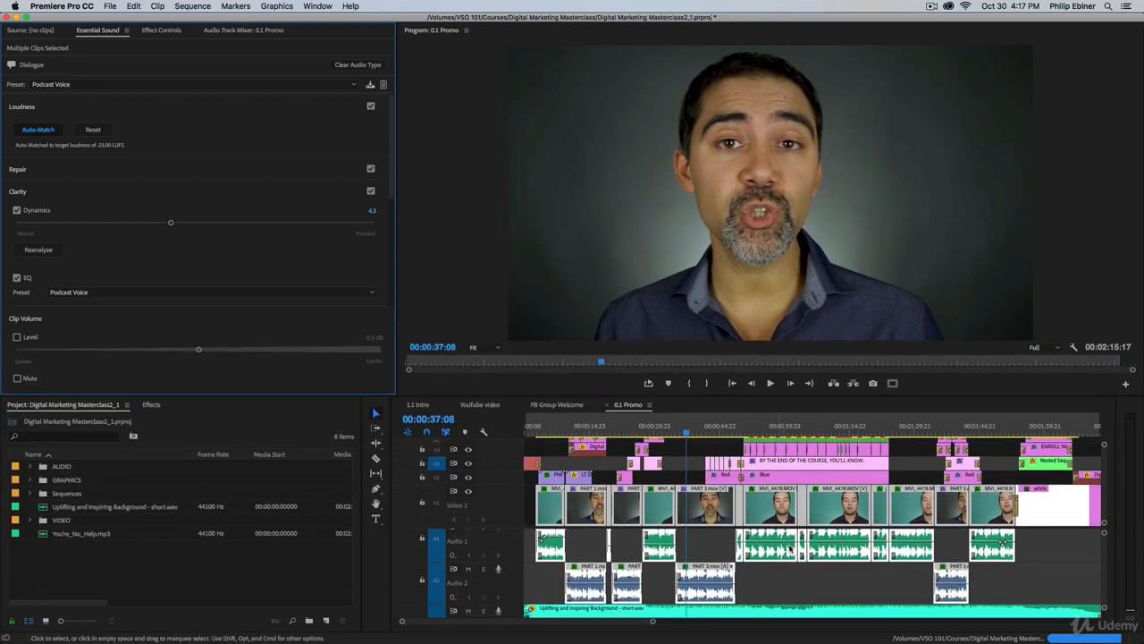
Step: Select only the PART 3.mov clip in the middle of Audio 2 and examine its audio effects in Effect Controls
{"action": "left_click", "coordinate": [706, 551]}
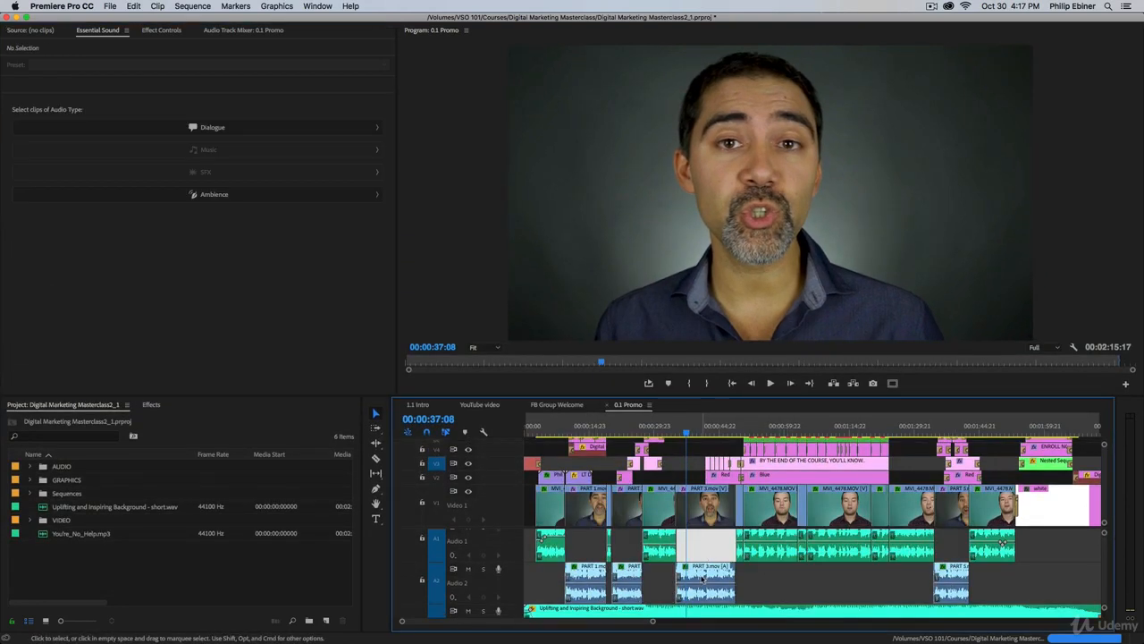
{"action": "left_click", "coordinate": [703, 579]}
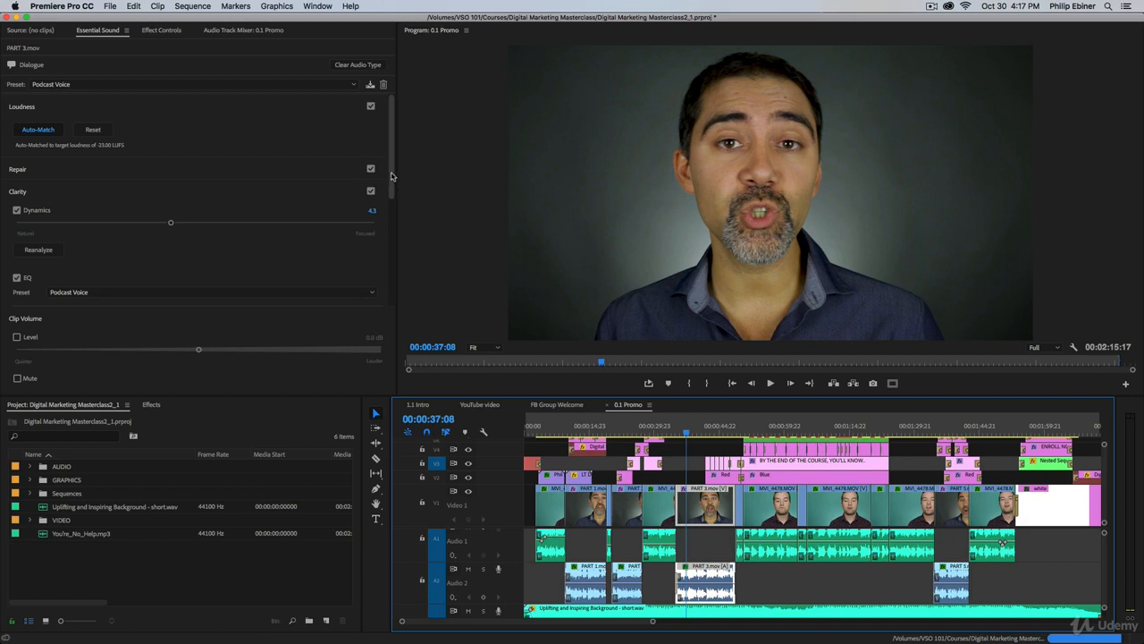
{"action": "left_click", "coordinate": [394, 36]}
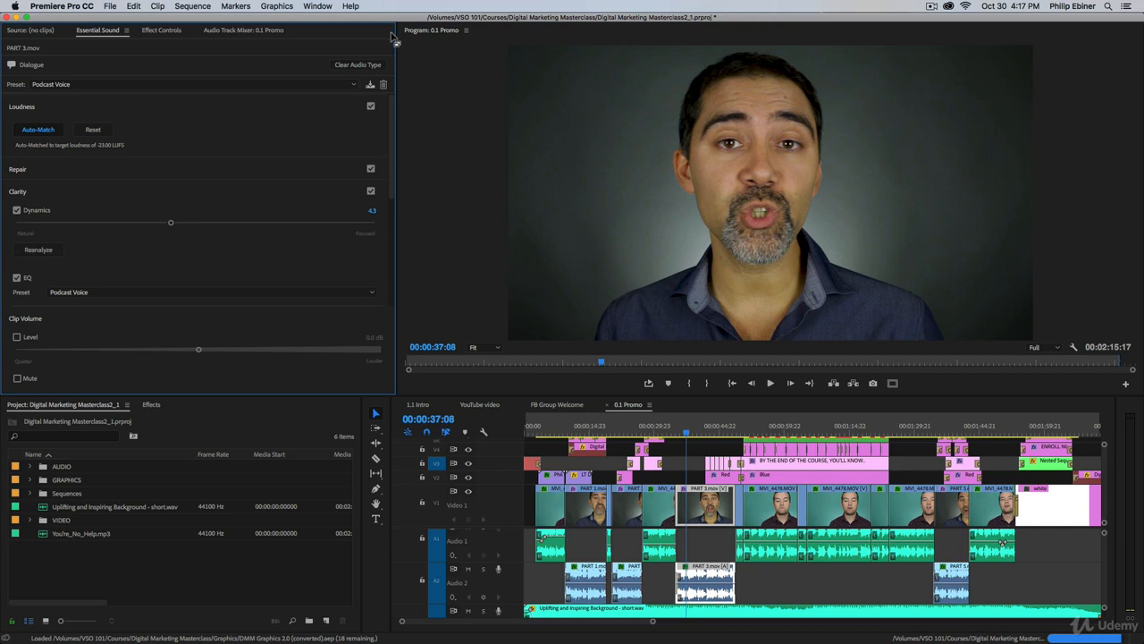
{"action": "left_click", "coordinate": [163, 30]}
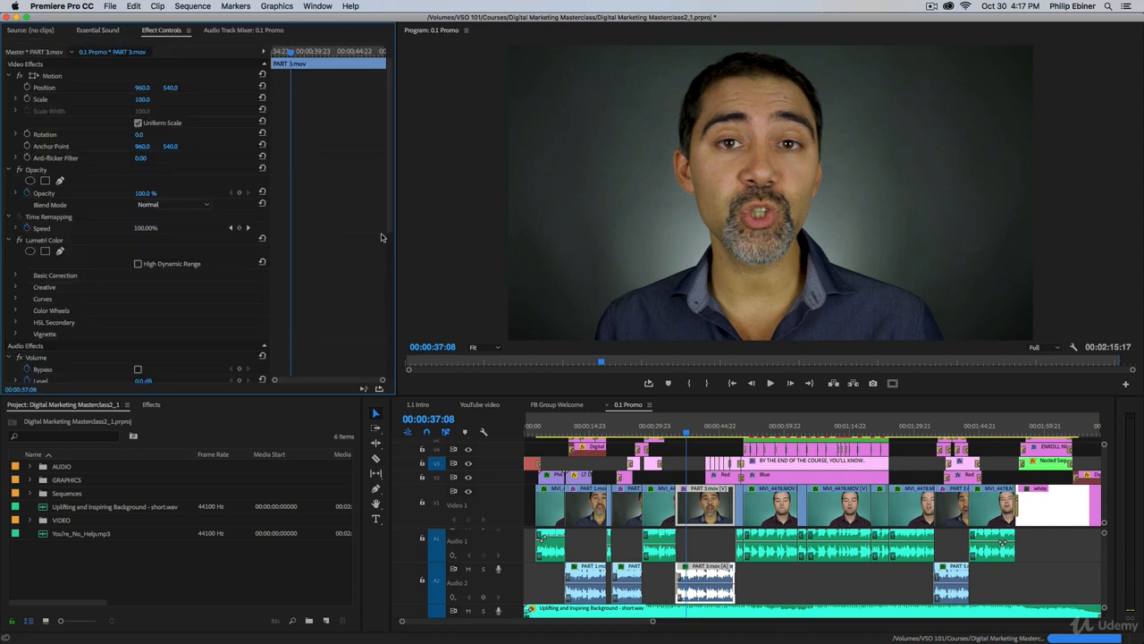
{"action": "scroll", "coordinate": [376, 171], "scroll_direction": "down", "scroll_amount": 2}
{"action": "scroll", "coordinate": [375, 172], "scroll_direction": "down", "scroll_amount": 10}
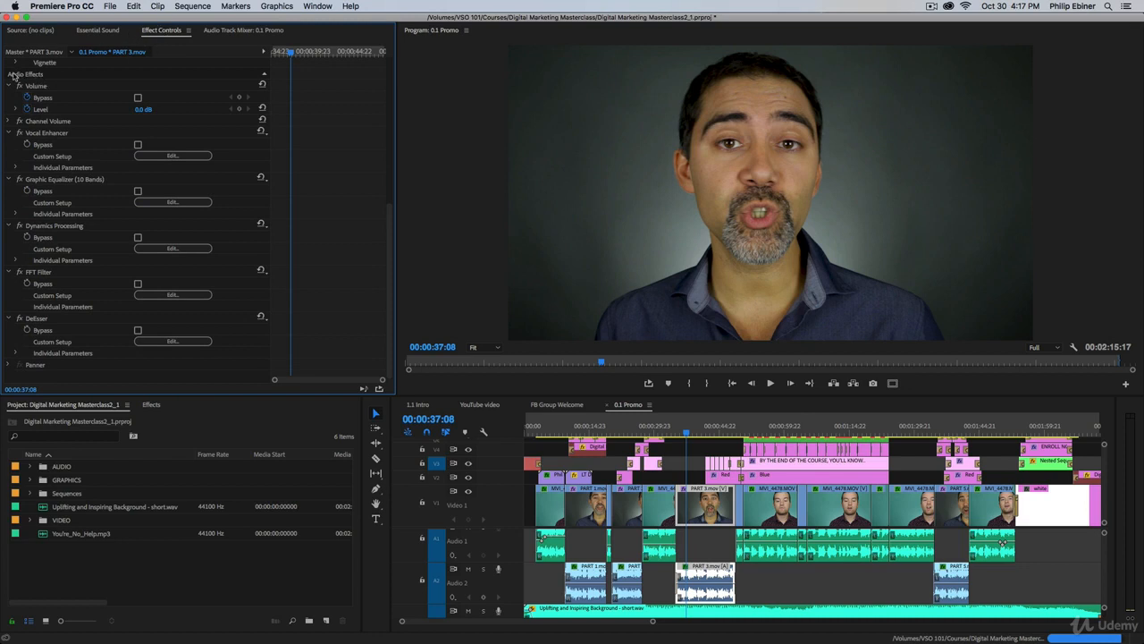
{"action": "scroll", "coordinate": [286, 209], "scroll_direction": "up", "scroll_amount": 4}
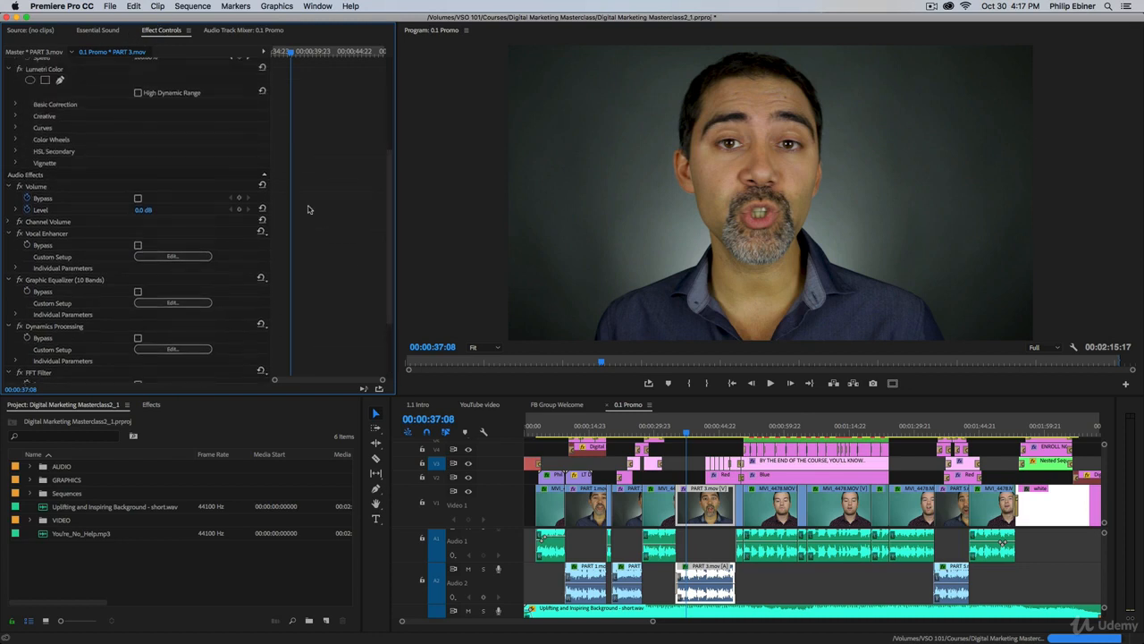
{"action": "scroll", "coordinate": [307, 210], "scroll_direction": "up", "scroll_amount": 1}
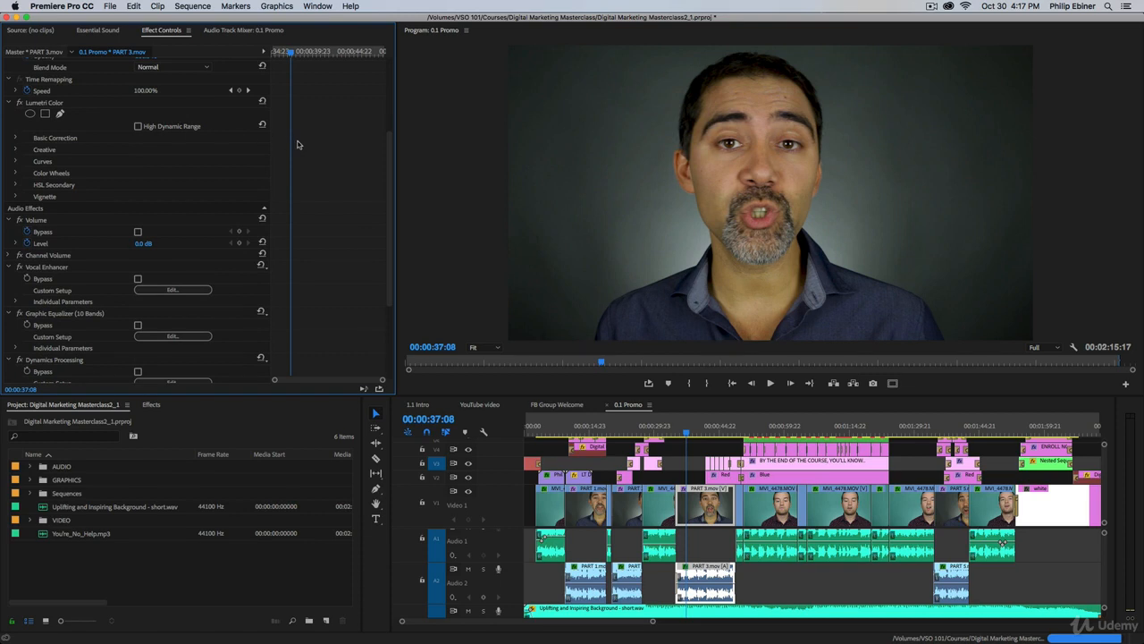
{"action": "scroll", "coordinate": [339, 159], "scroll_direction": "down", "scroll_amount": 1}
{"action": "scroll", "coordinate": [340, 159], "scroll_direction": "down", "scroll_amount": 1}
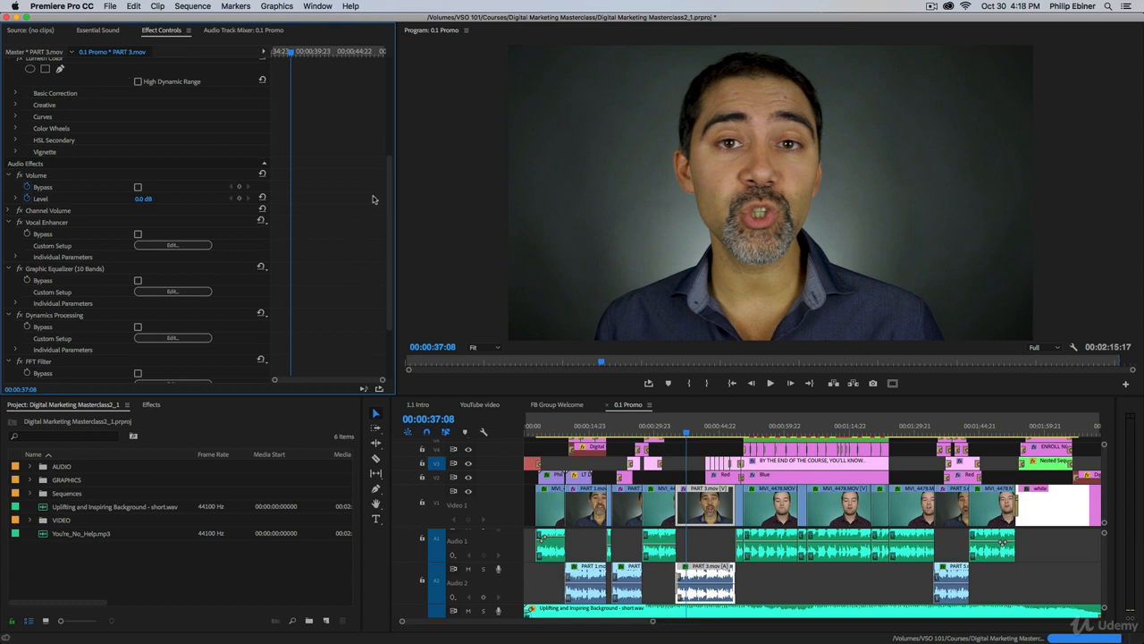
Step: Clear the audio type of the Uplifting and Inspiring Background music clip on Audio 3 and assign it the Music type in Essential Sound
{"action": "left_click", "coordinate": [99, 31]}
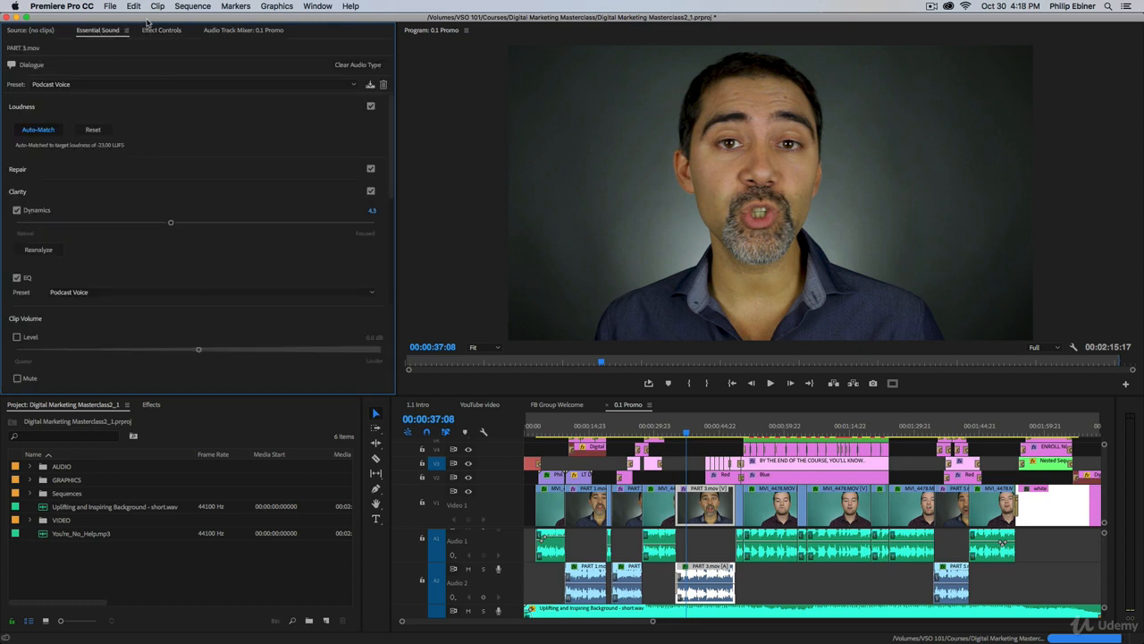
{"action": "left_click", "coordinate": [720, 539]}
{"action": "scroll", "coordinate": [720, 539], "scroll_direction": "down", "scroll_amount": 2}
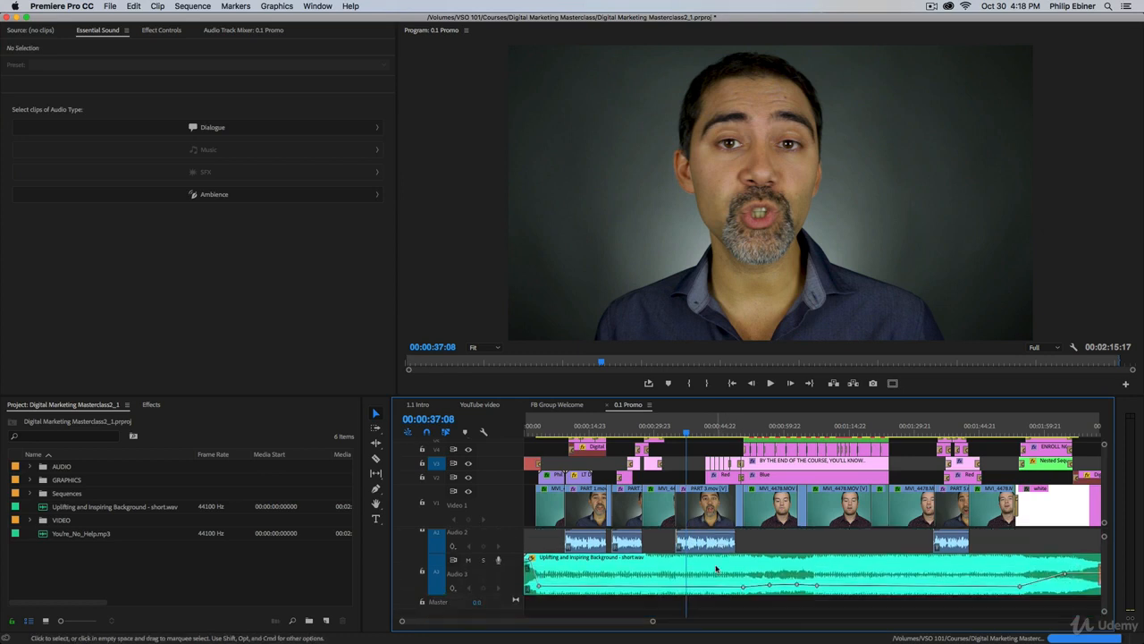
{"action": "left_click", "coordinate": [715, 569]}
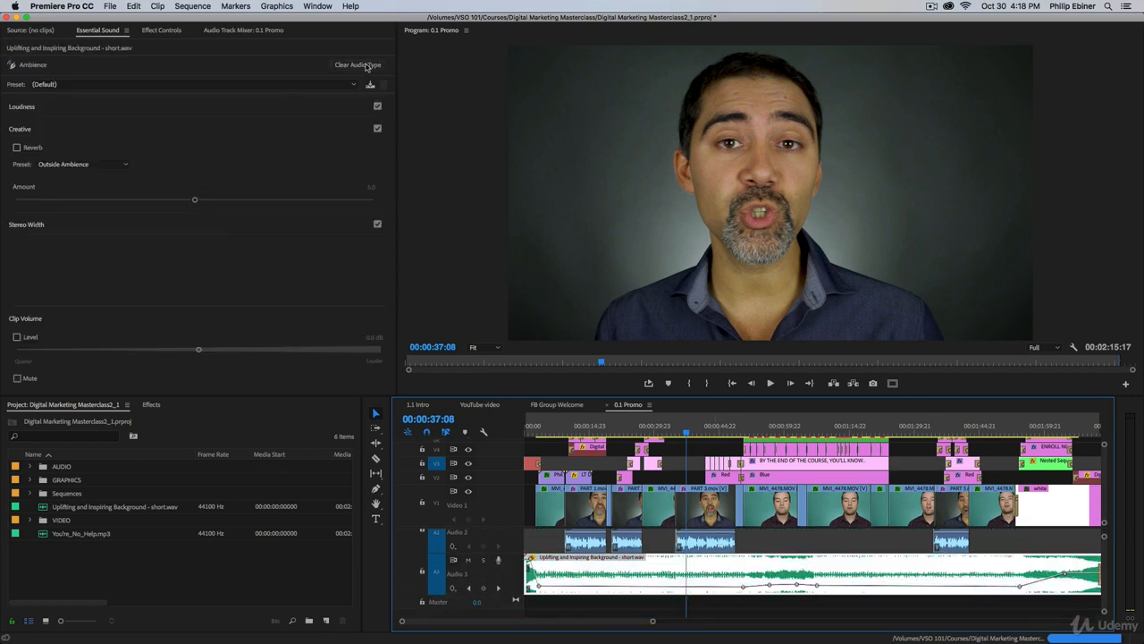
{"action": "left_click", "coordinate": [366, 65]}
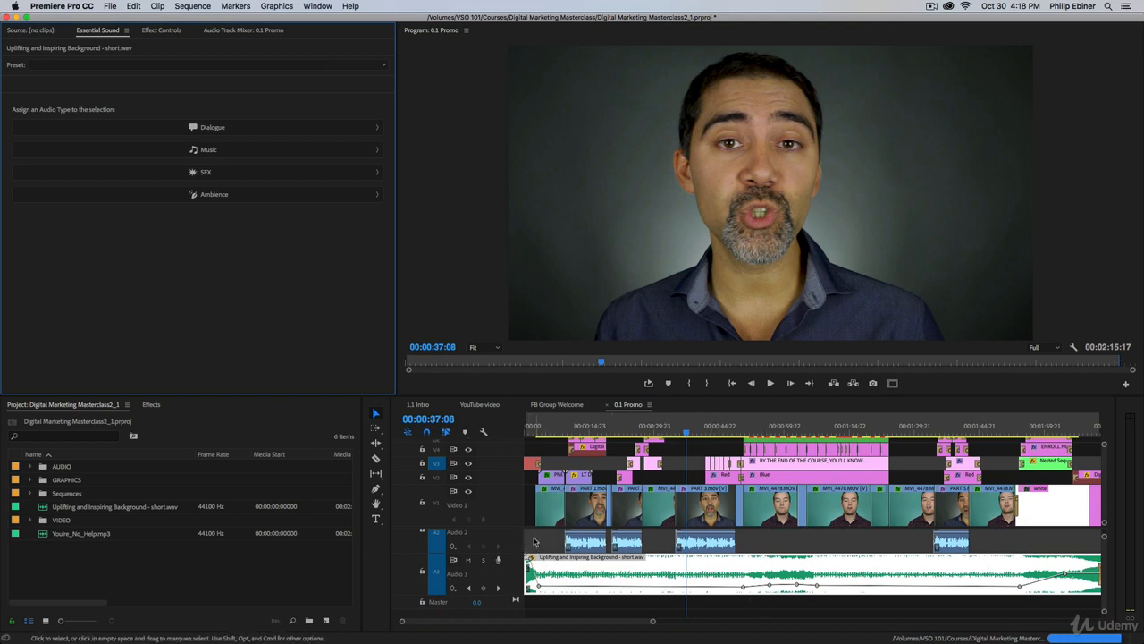
{"action": "left_click", "coordinate": [224, 152]}
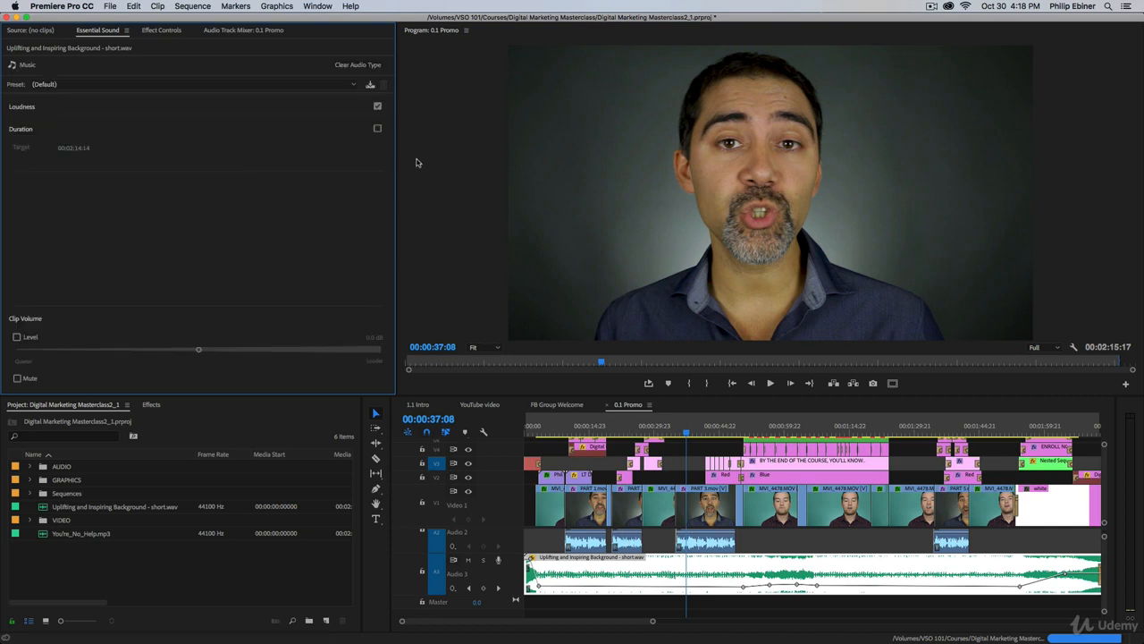
Step: Review the presets available for the music clip without choosing one, and expand its Loudness settings
{"action": "left_click", "coordinate": [133, 84]}
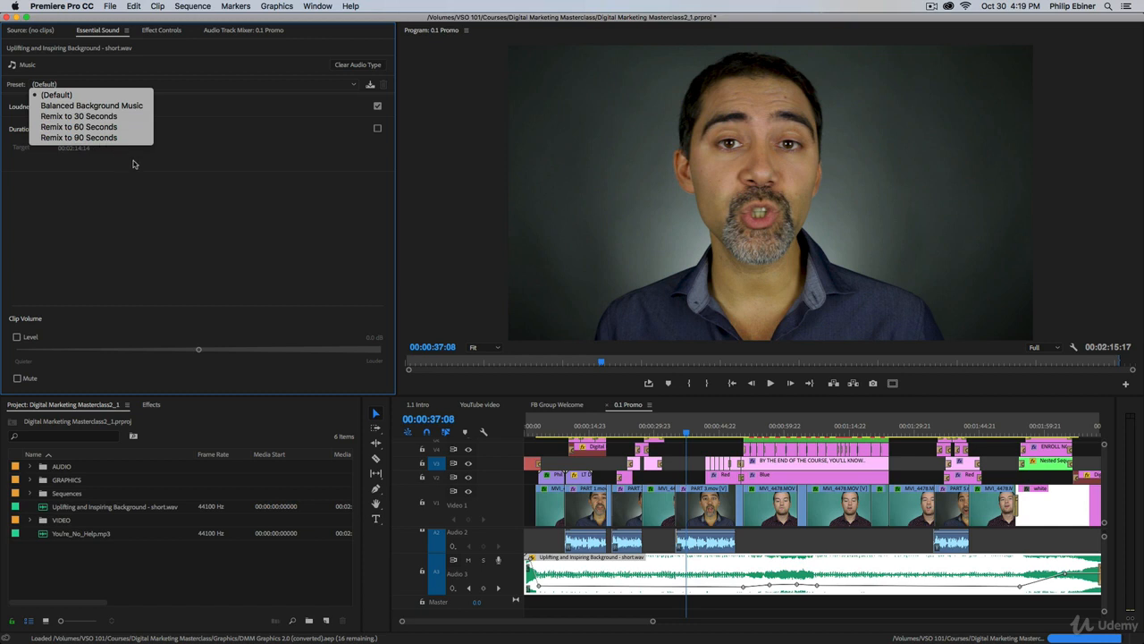
{"action": "left_click", "coordinate": [204, 218]}
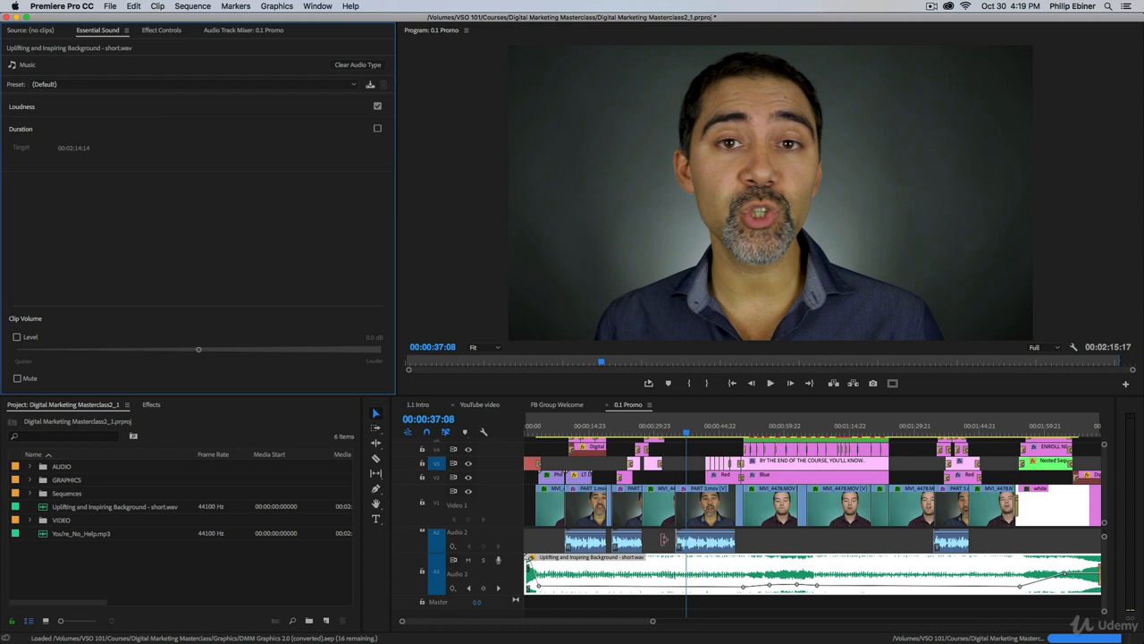
{"action": "scroll", "coordinate": [754, 575], "scroll_direction": "up", "scroll_amount": 2}
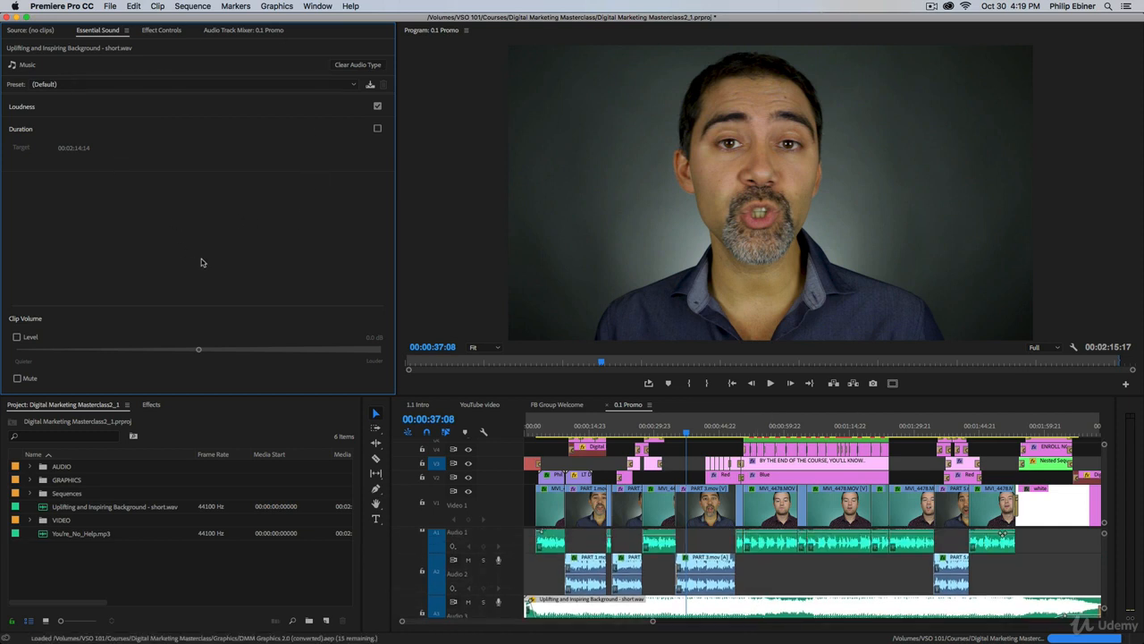
{"action": "left_click", "coordinate": [42, 108]}
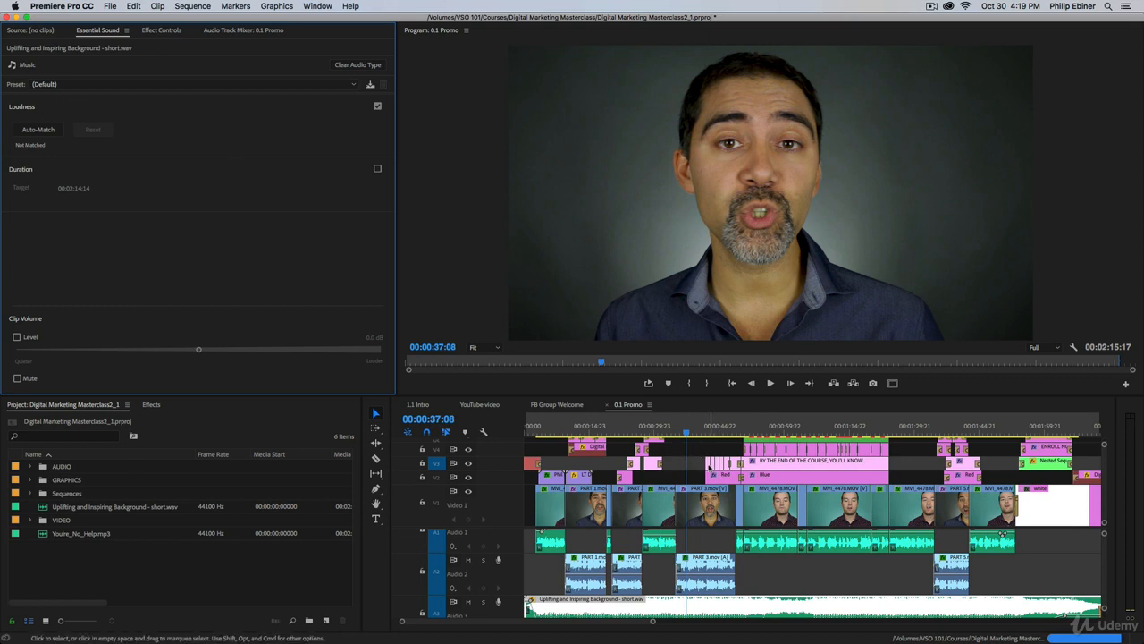
Step: Select the PART 3.mov dialogue clip on Audio 2 and move the playhead to 00:00:33:08, shortly before it
{"action": "left_click", "coordinate": [707, 566]}
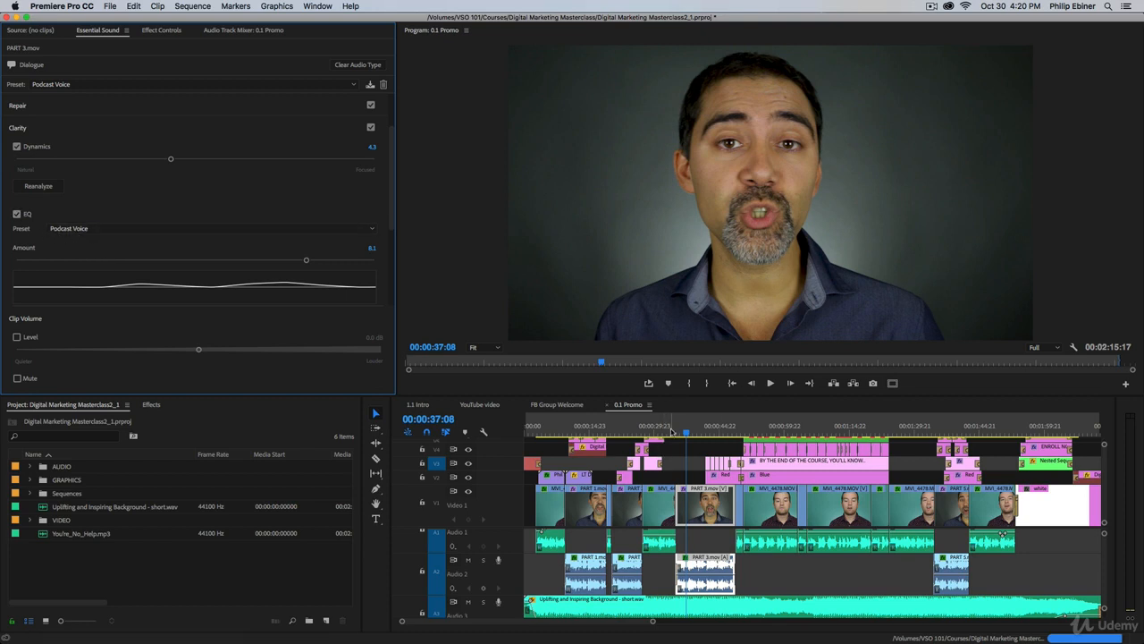
{"action": "left_click", "coordinate": [669, 433]}
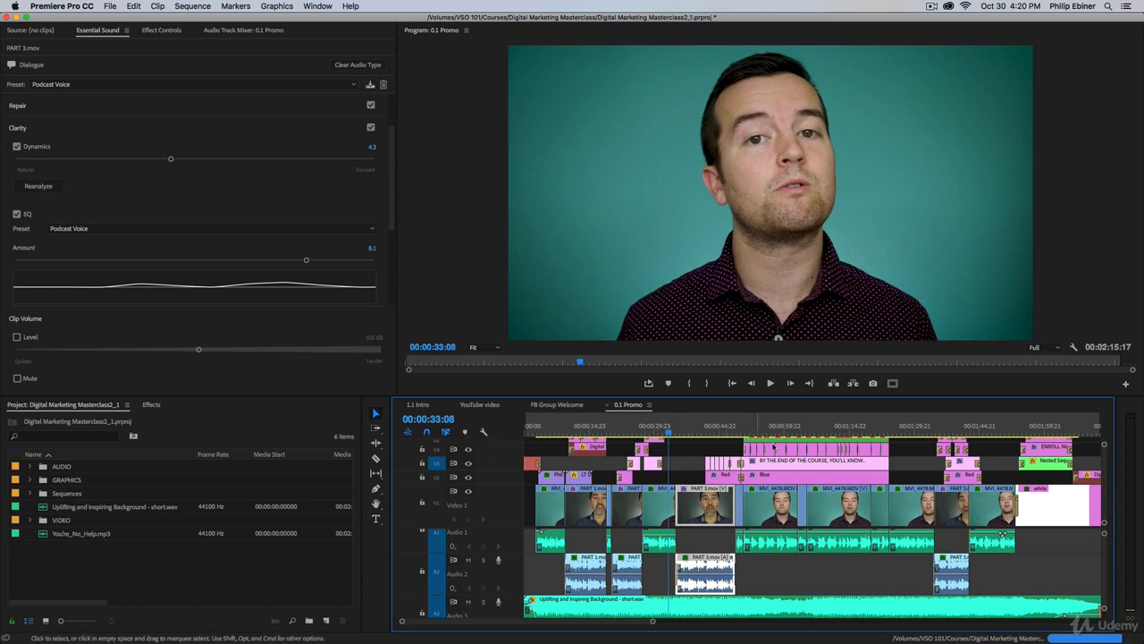